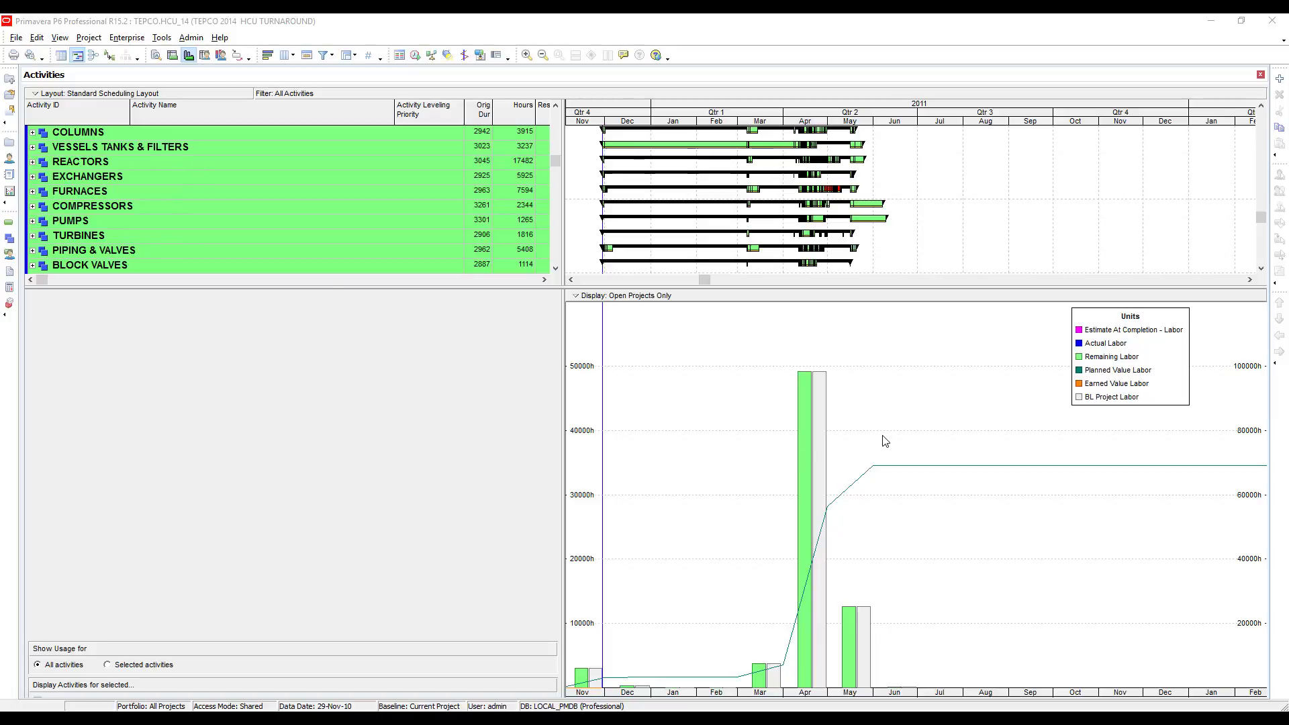
Review the available resource calculation intervals in User Preferences without changing anything.
{"action": "left_click", "coordinate": [36, 37]}
{"action": "left_click", "coordinate": [87, 316]}
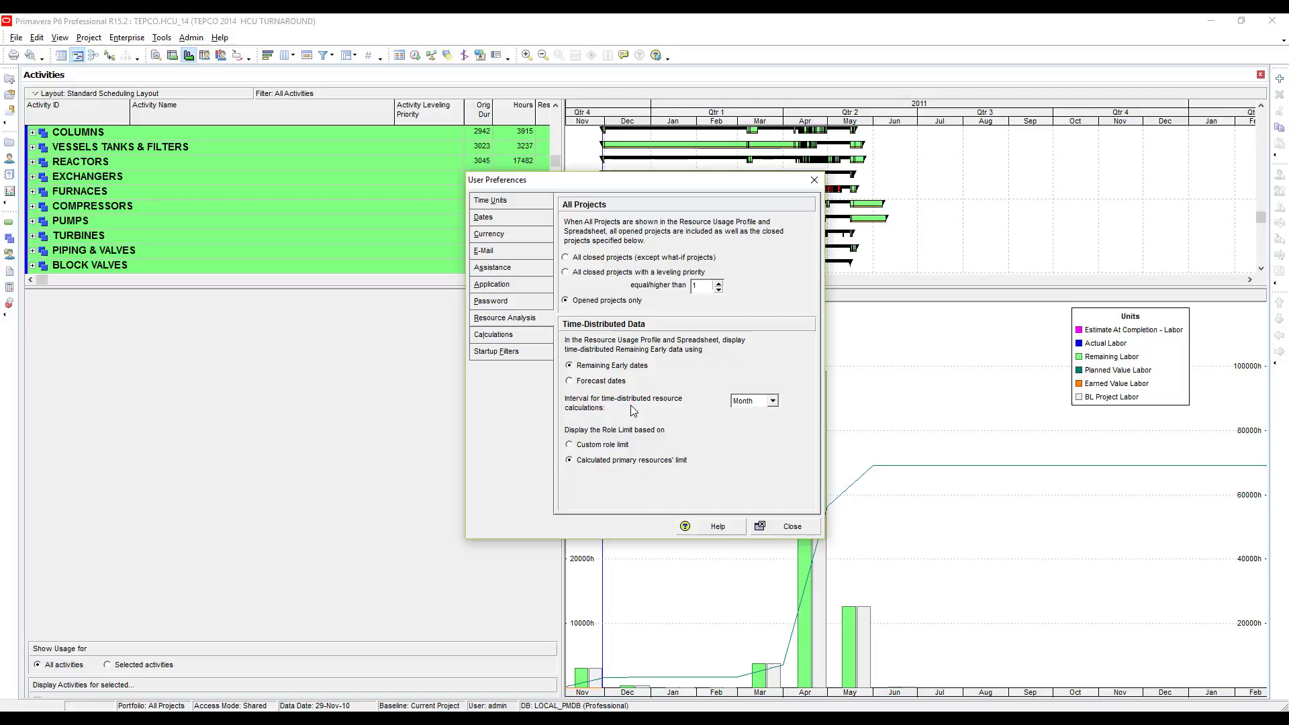
{"action": "left_click", "coordinate": [772, 402]}
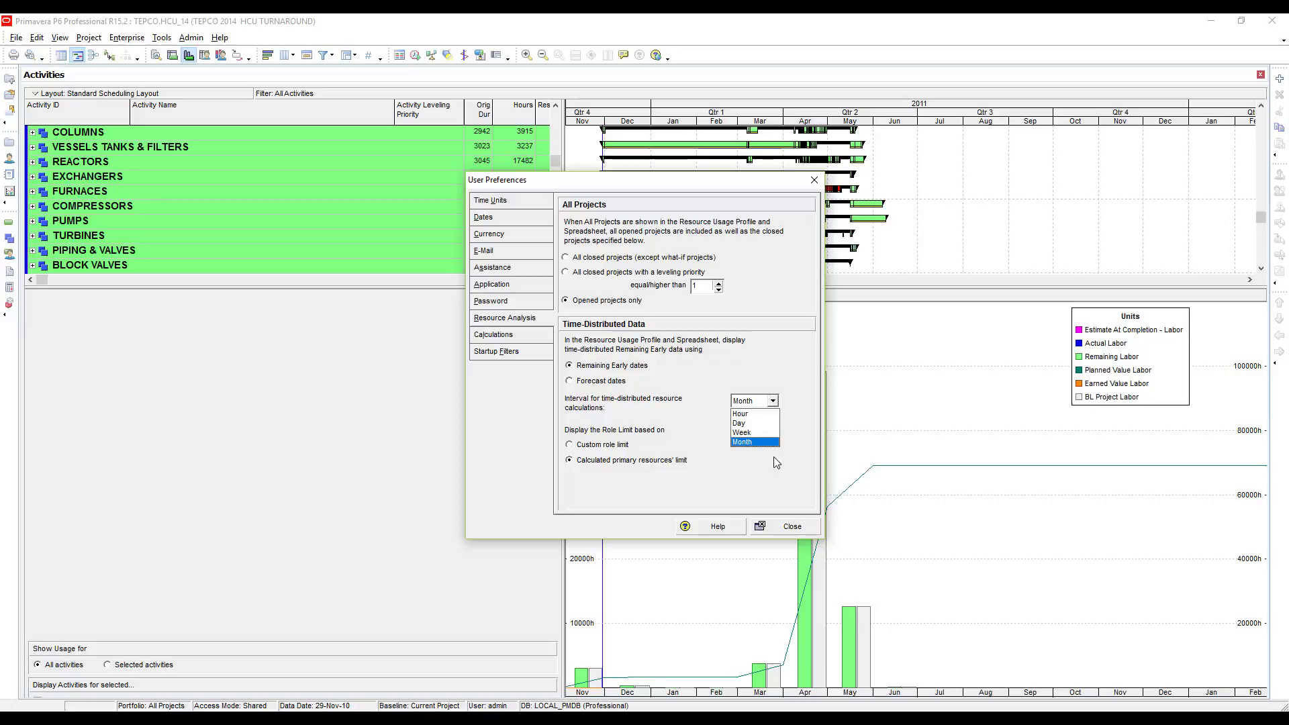
{"action": "left_click", "coordinate": [792, 526]}
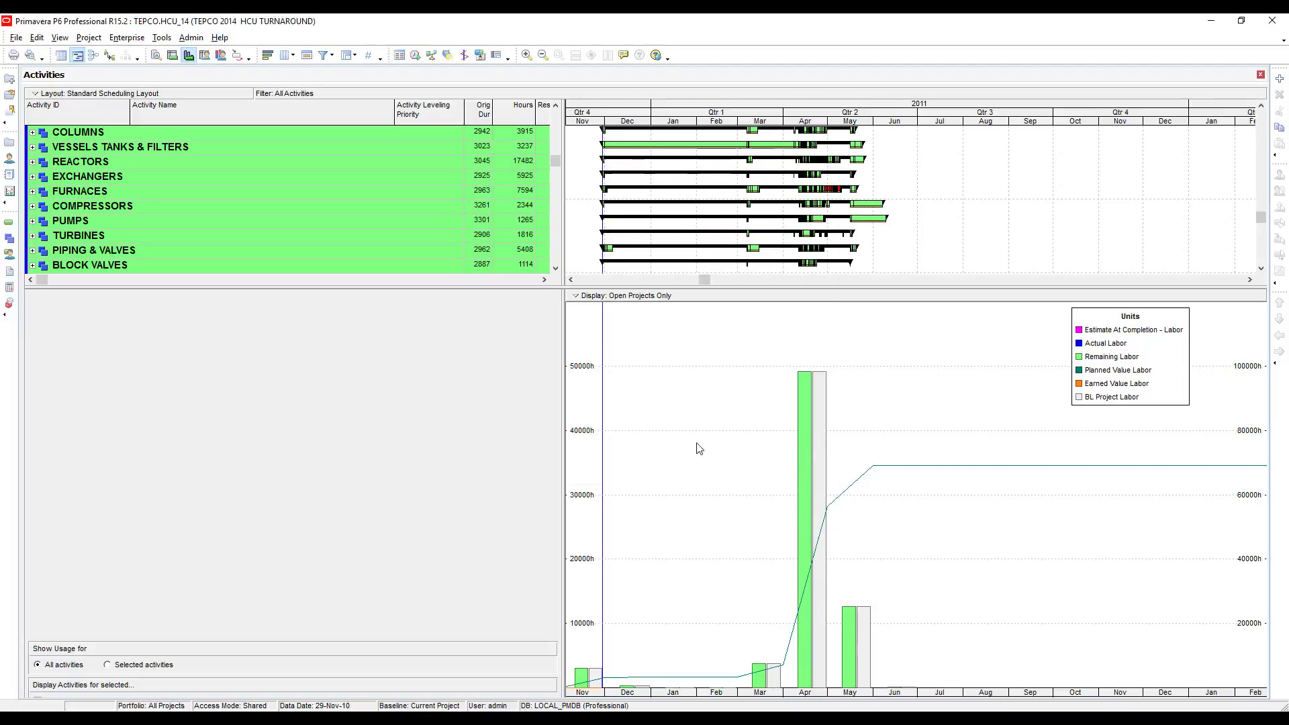
Zoom the timescale in to weeks and widen them across March to July.
{"action": "left_click", "coordinate": [528, 57]}
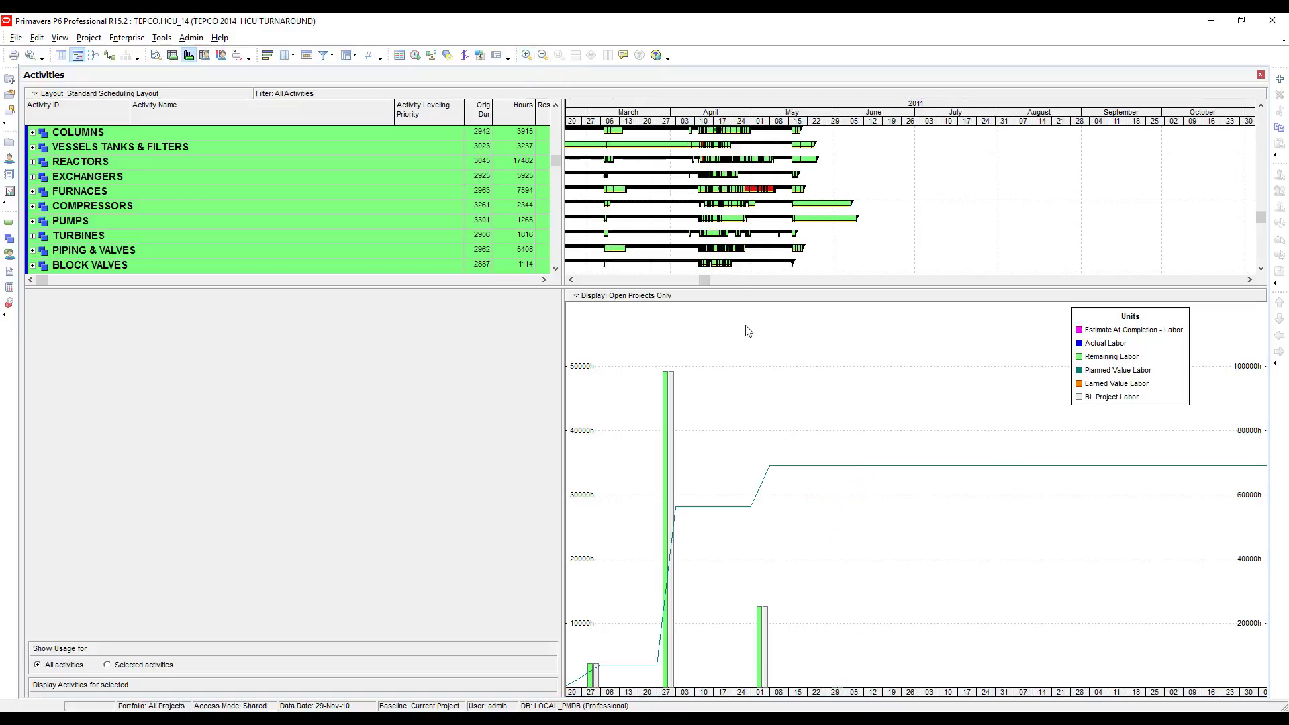
{"action": "left_click_drag", "start_coordinate": [753, 121], "coordinate": [862, 121]}
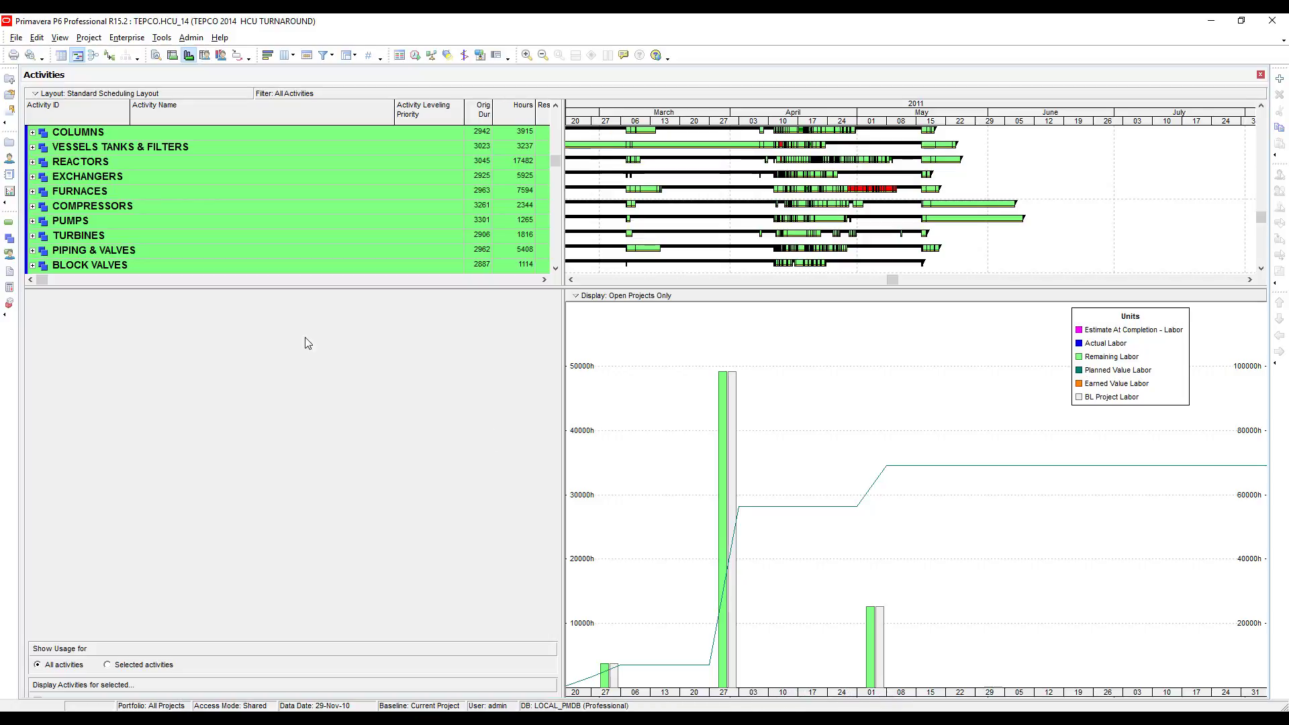
Set the Resource Analysis calculation interval to Week in User Preferences.
{"action": "left_click", "coordinate": [41, 41]}
{"action": "left_click", "coordinate": [75, 314]}
{"action": "left_click", "coordinate": [772, 400]}
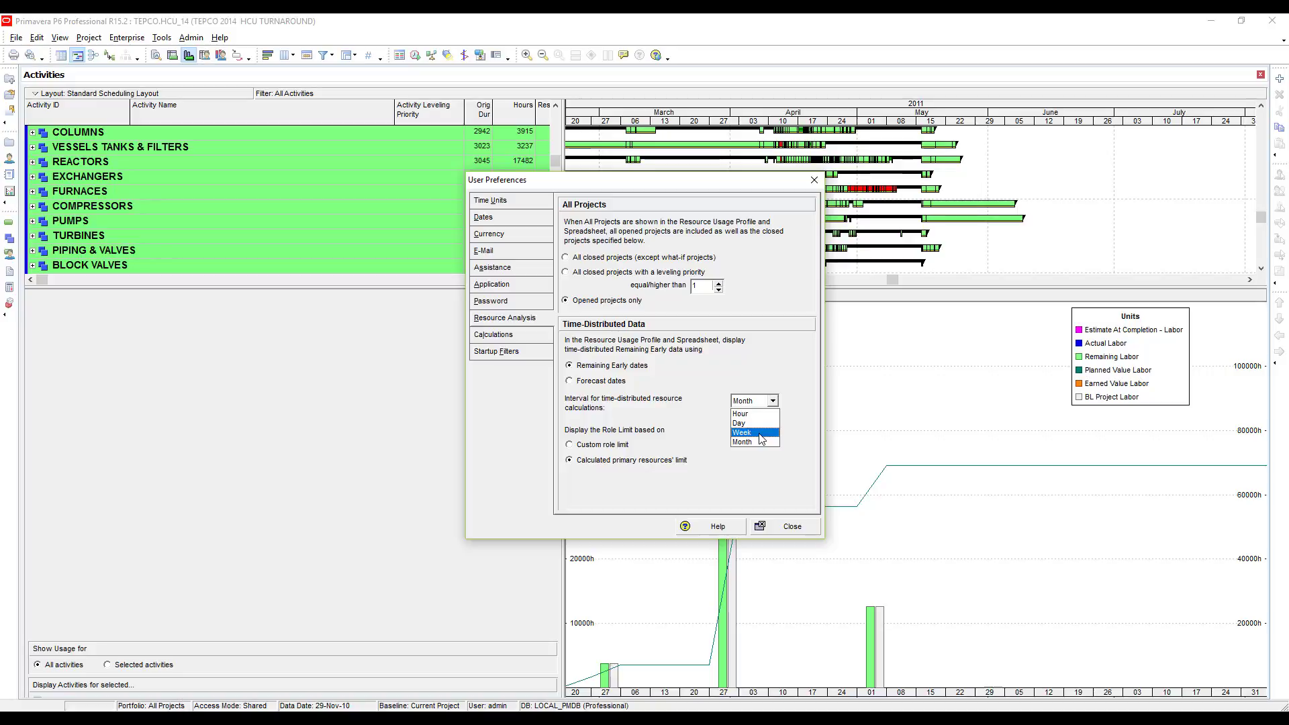
{"action": "left_click", "coordinate": [760, 433]}
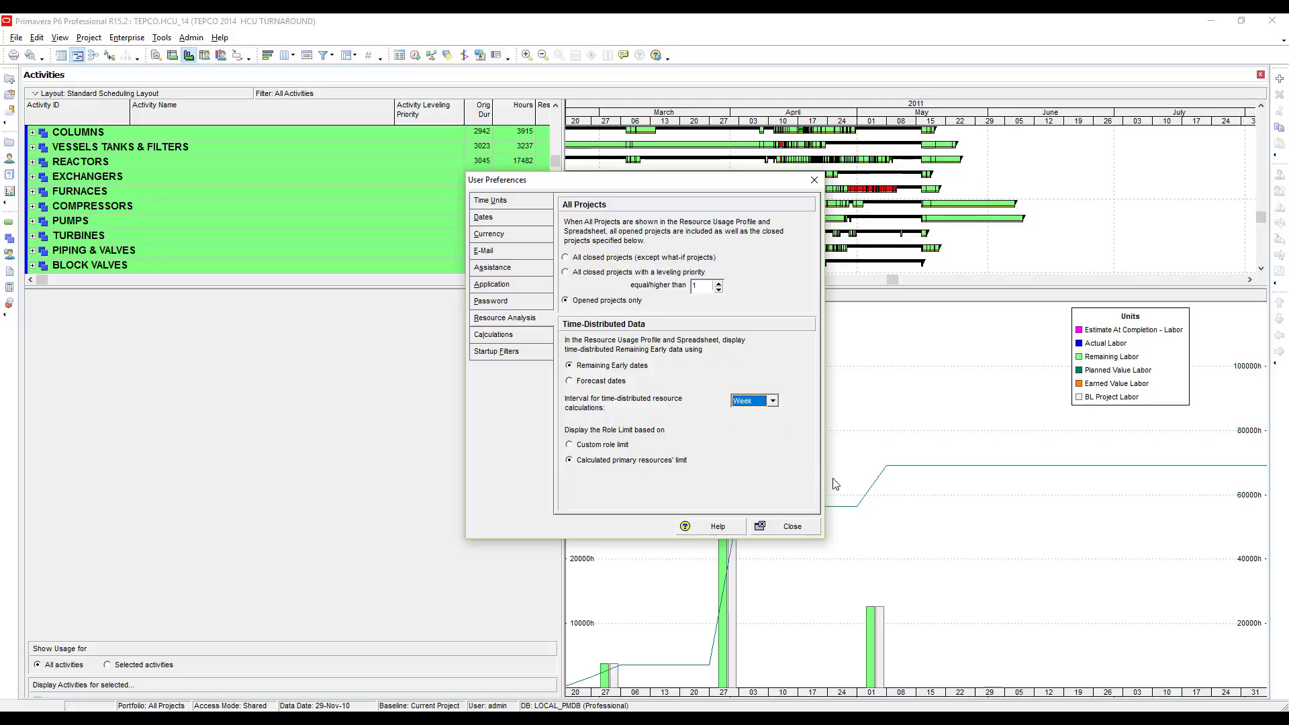
{"action": "left_click", "coordinate": [812, 530]}
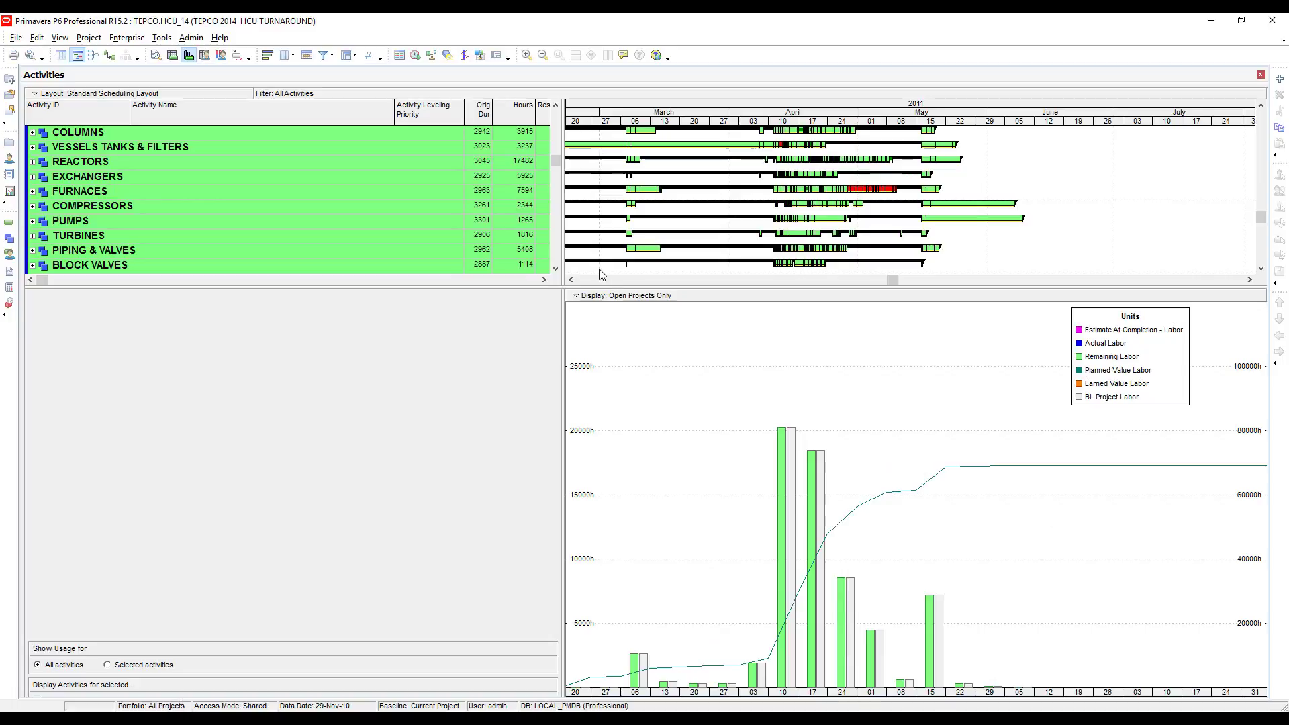
Zoom the timescale in to individual days and pan back to late March.
{"action": "left_click", "coordinate": [527, 55]}
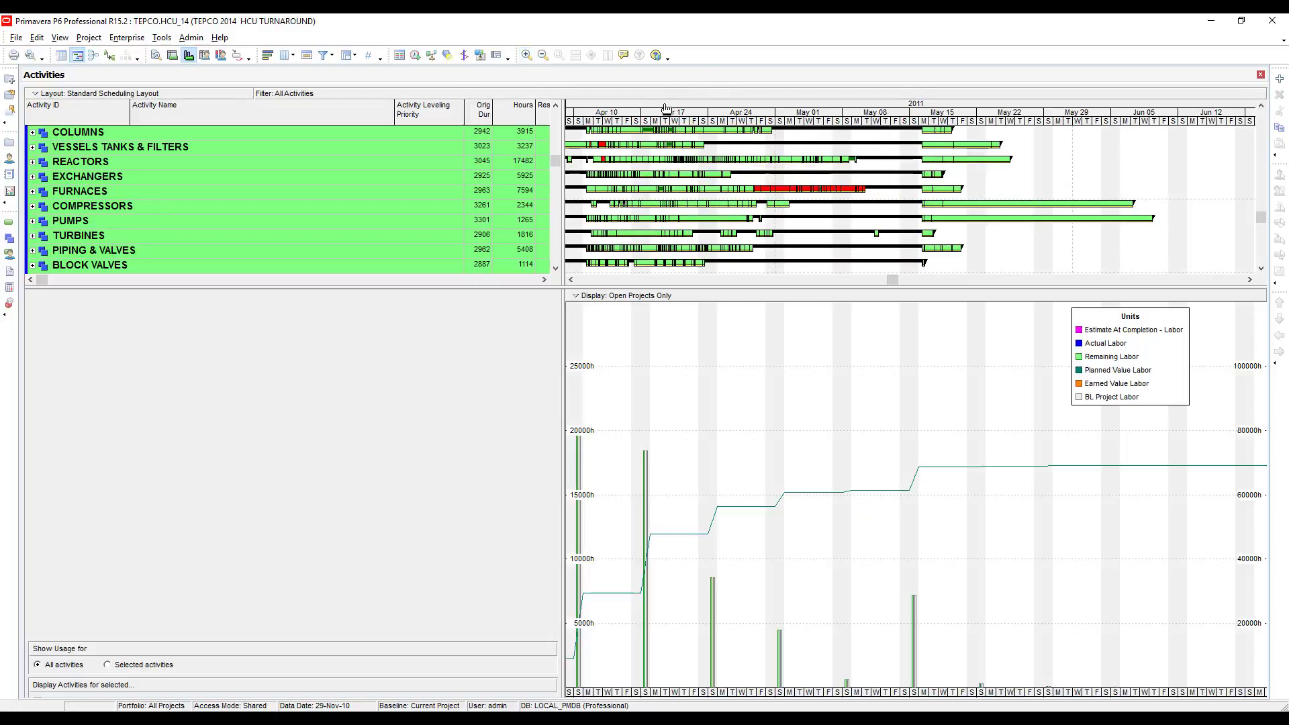
{"action": "left_click_drag", "start_coordinate": [664, 111], "coordinate": [836, 115]}
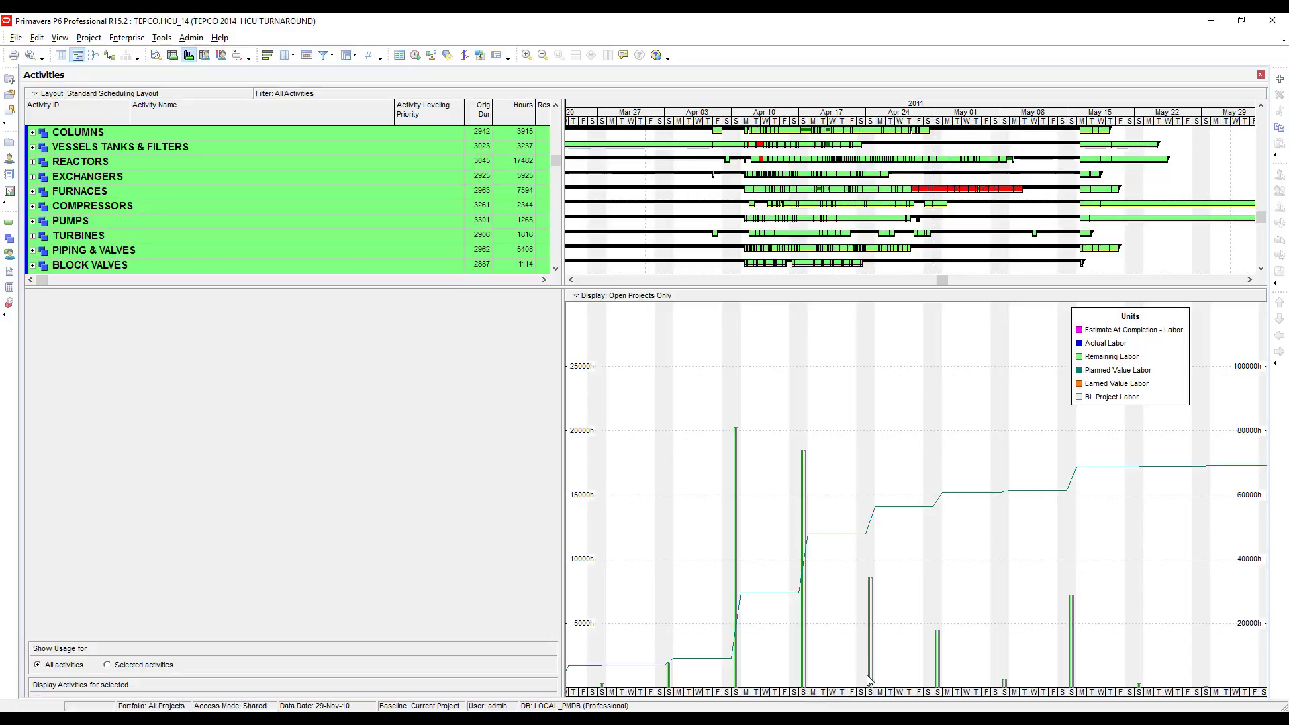
Change the Resource Analysis calculation interval to Day, accepting the warning.
{"action": "left_click", "coordinate": [37, 38]}
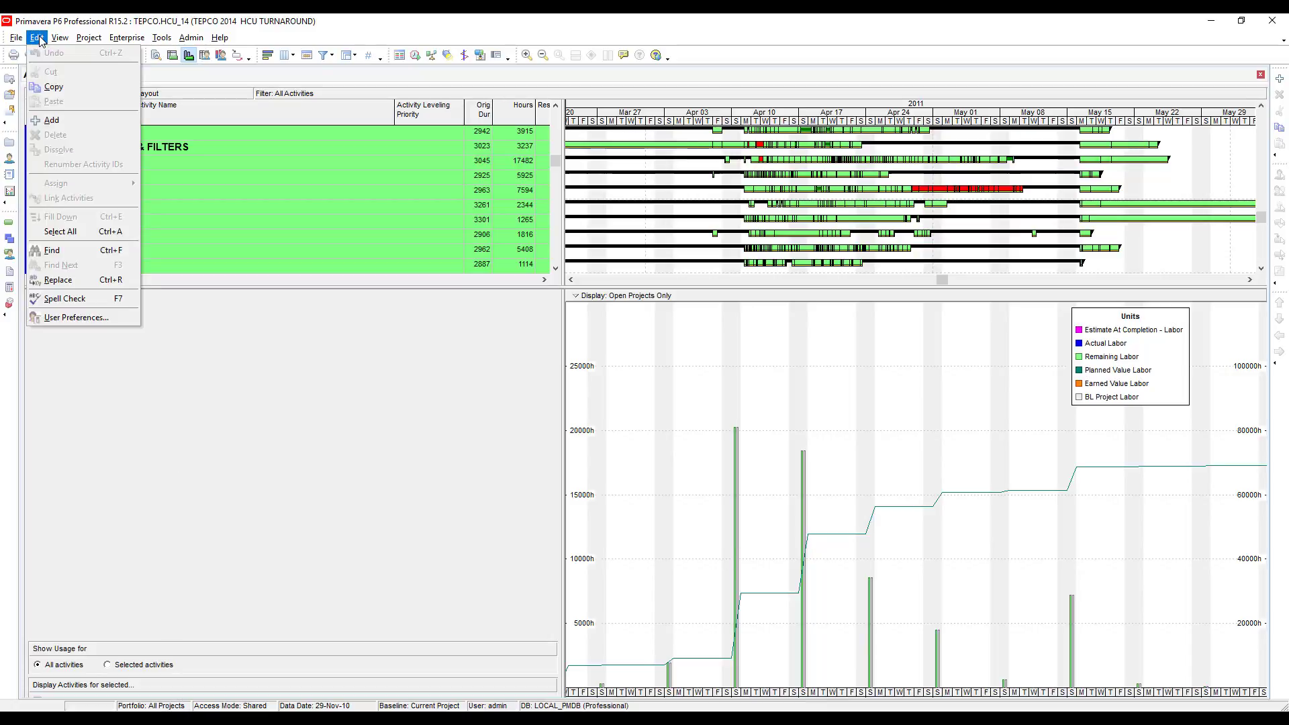
{"action": "left_click", "coordinate": [73, 318]}
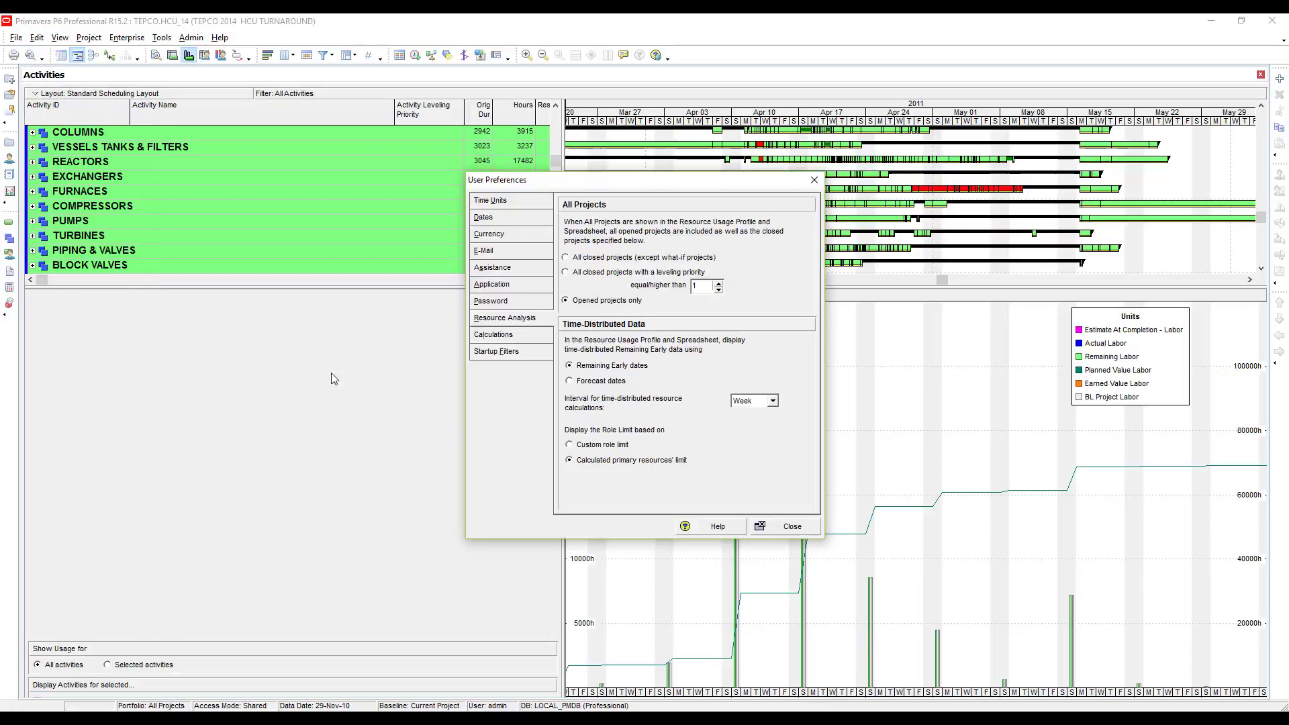
{"action": "left_click", "coordinate": [772, 400]}
{"action": "left_click", "coordinate": [764, 424]}
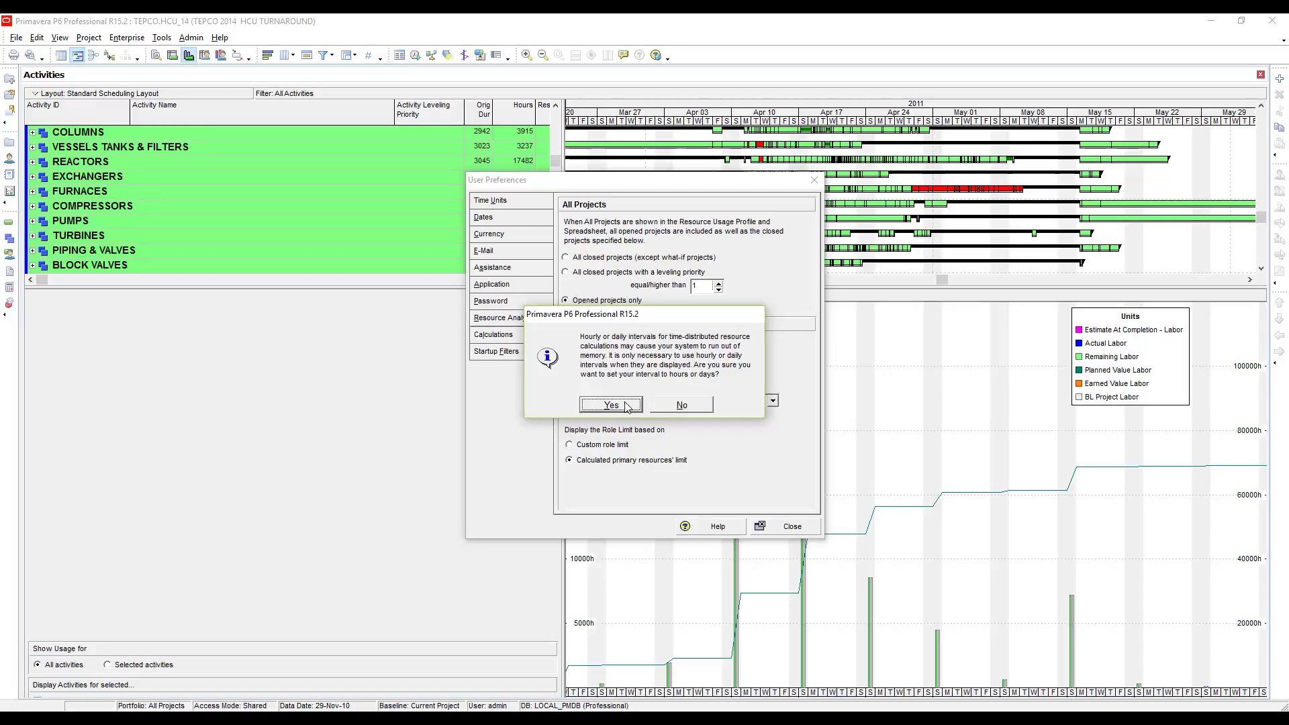
{"action": "left_click", "coordinate": [626, 406]}
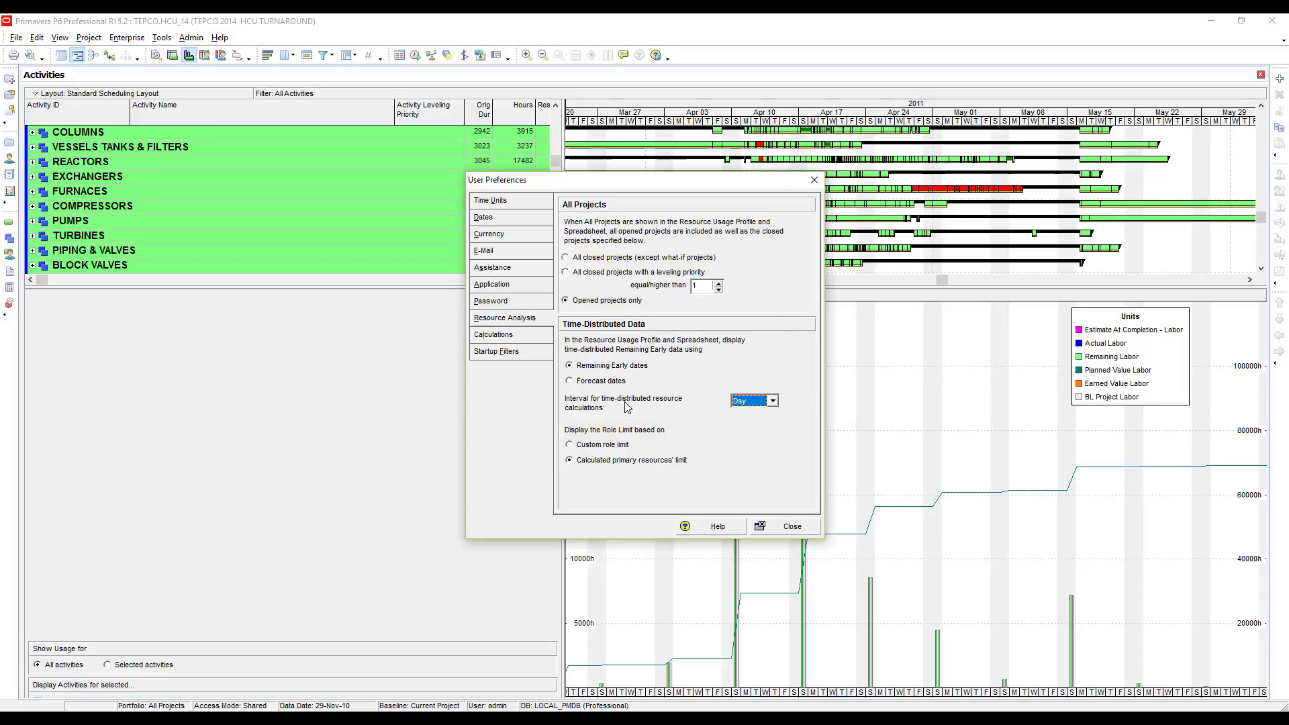
{"action": "left_click", "coordinate": [792, 526]}
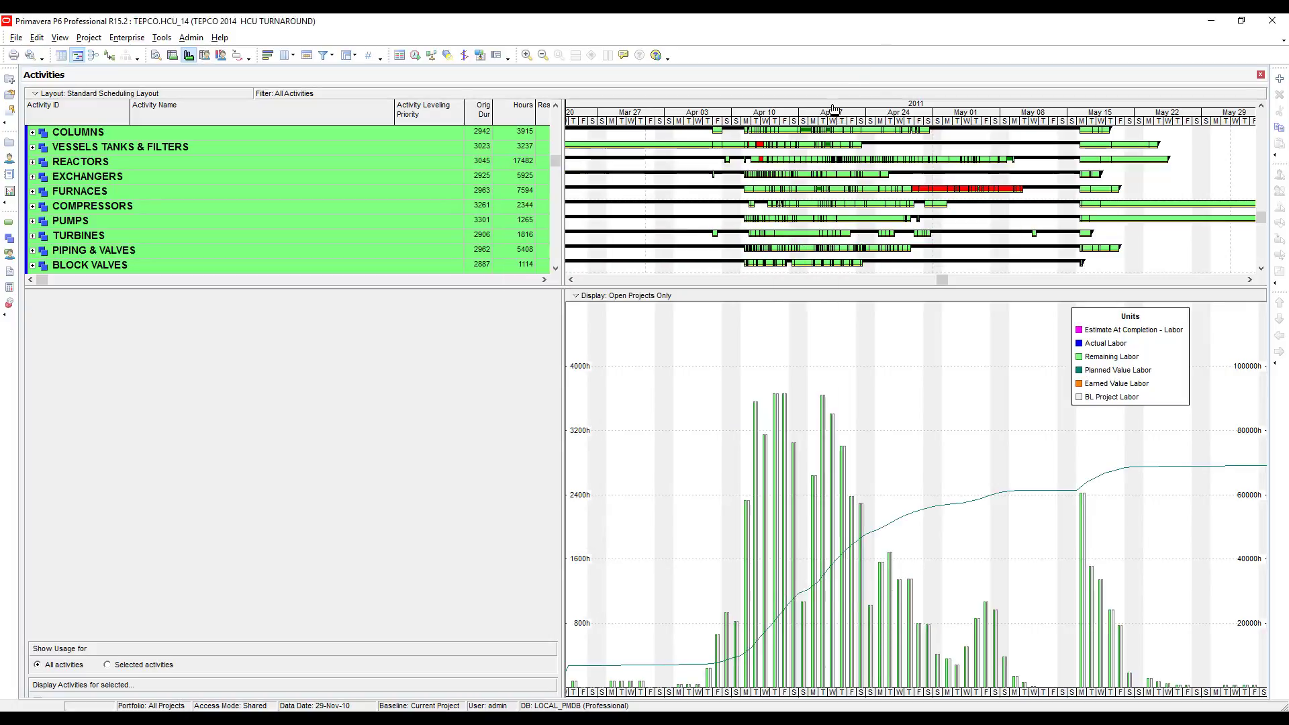
Stretch the timescale header to show wider, named days from early April to mid-May.
{"action": "mouse_move", "coordinate": [832, 112]}
{"action": "left_mouse_down"}
{"action": "mouse_move", "coordinate": [757, 122]}
{"action": "mouse_move", "coordinate": [611, 366]}
{"action": "left_mouse_up"}
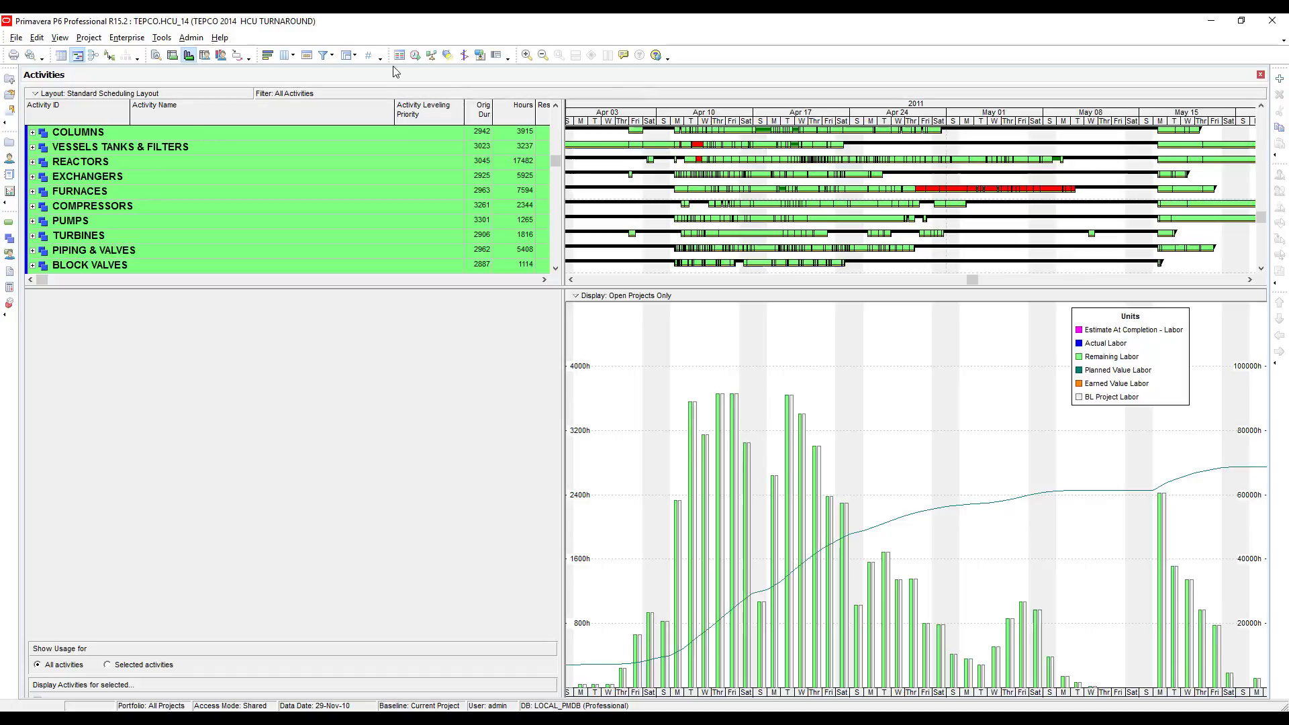
{"action": "left_click", "coordinate": [117, 40]}
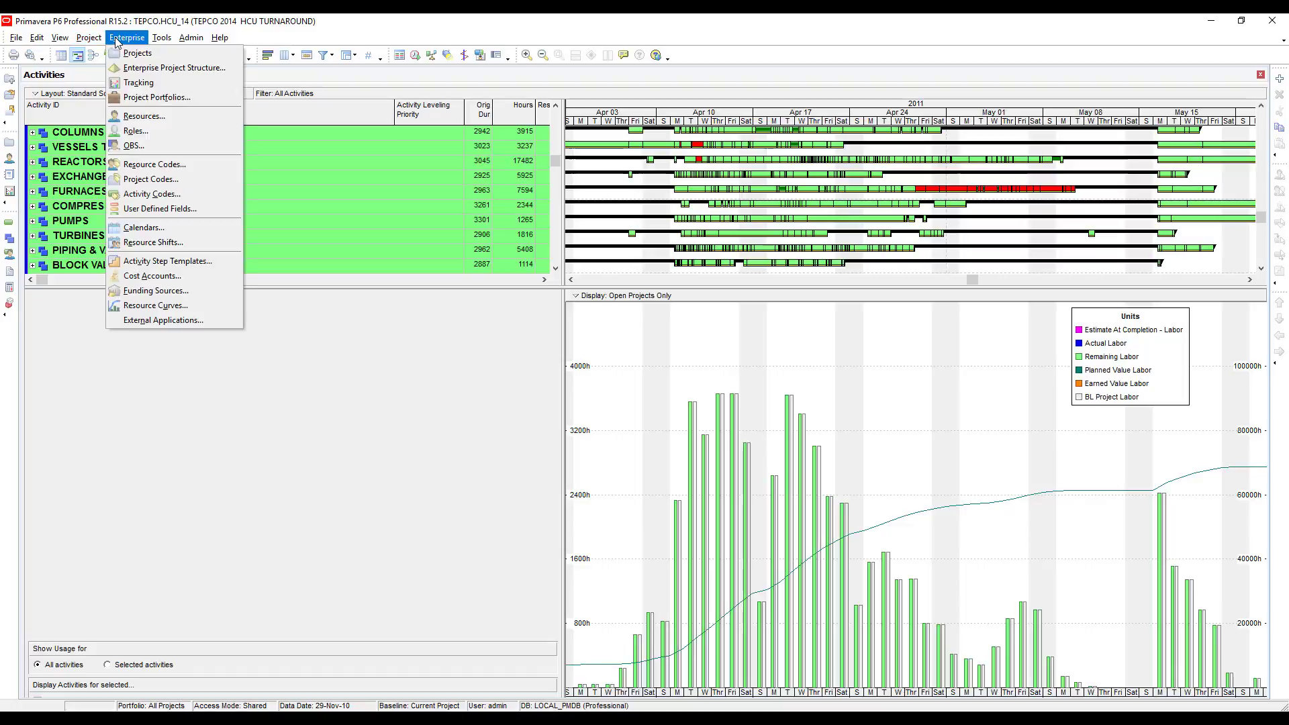
{"action": "left_click", "coordinate": [192, 243]}
{"action": "left_click", "coordinate": [583, 349]}
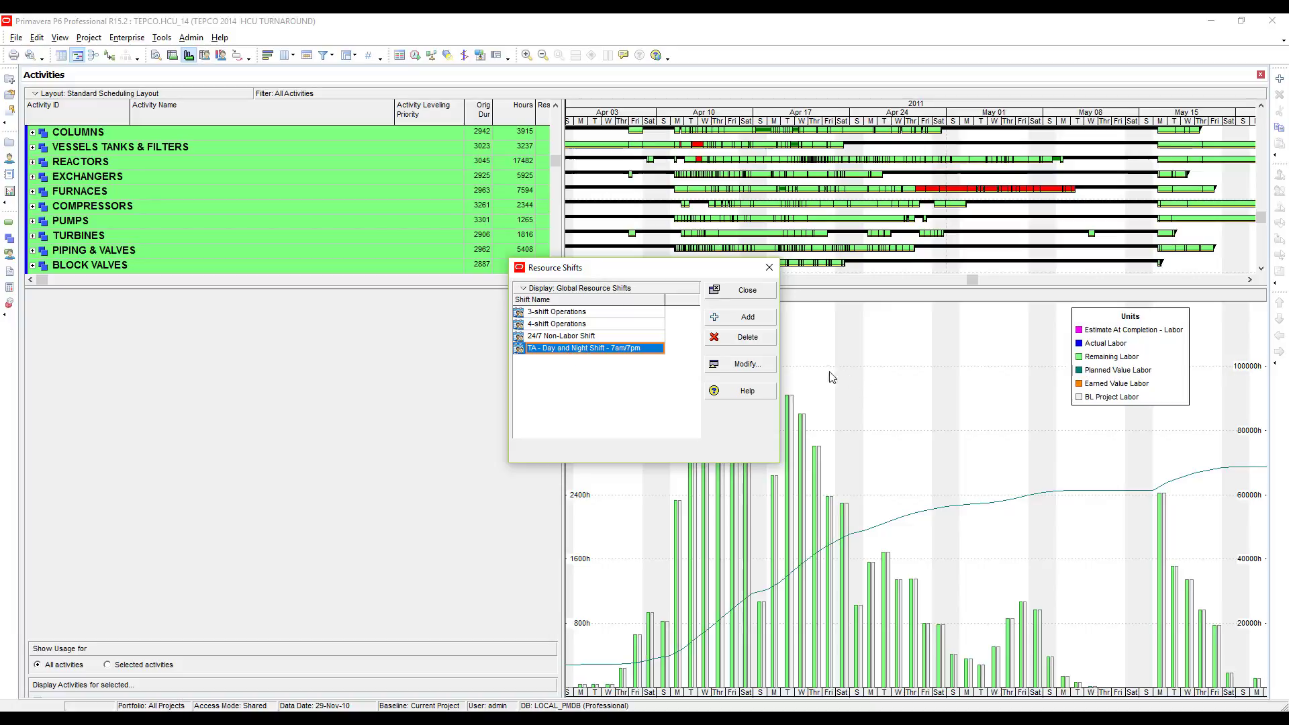
{"action": "left_click", "coordinate": [738, 365]}
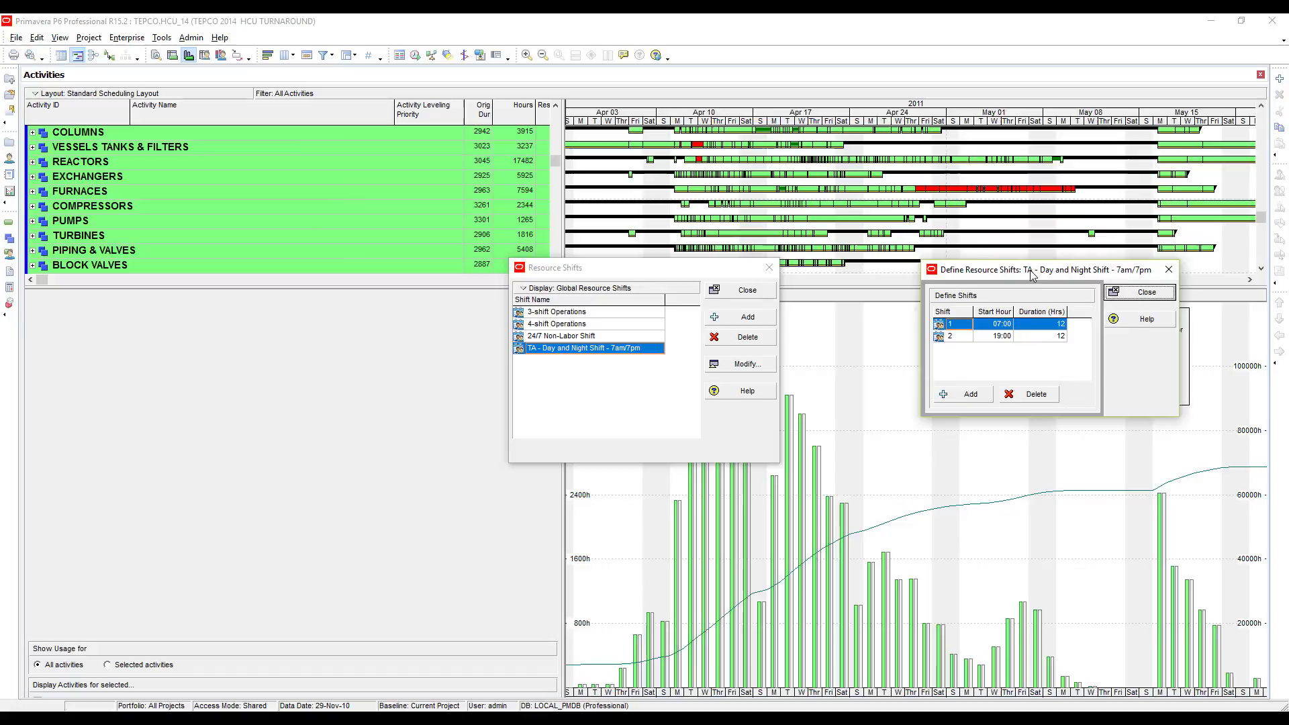
{"action": "left_click_drag", "start_coordinate": [187, 79], "coordinate": [950, 295]}
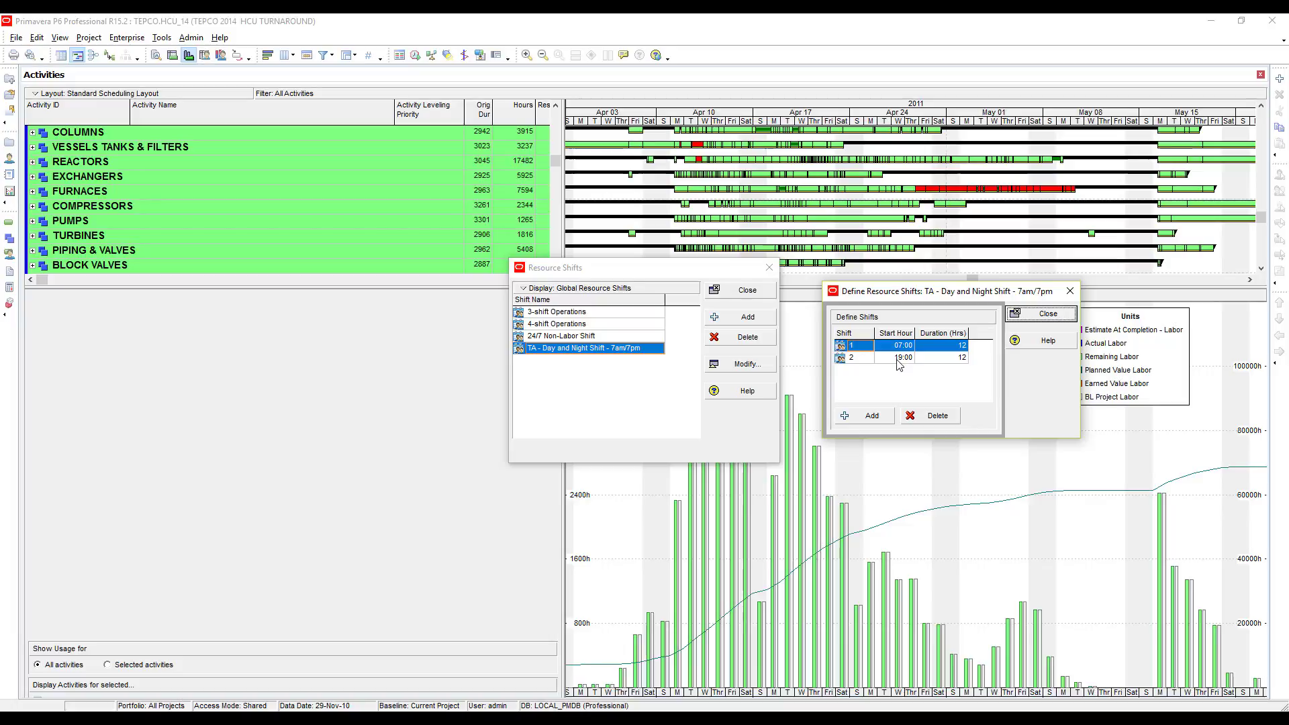
{"action": "left_click", "coordinate": [738, 288]}
{"action": "left_click", "coordinate": [738, 288]}
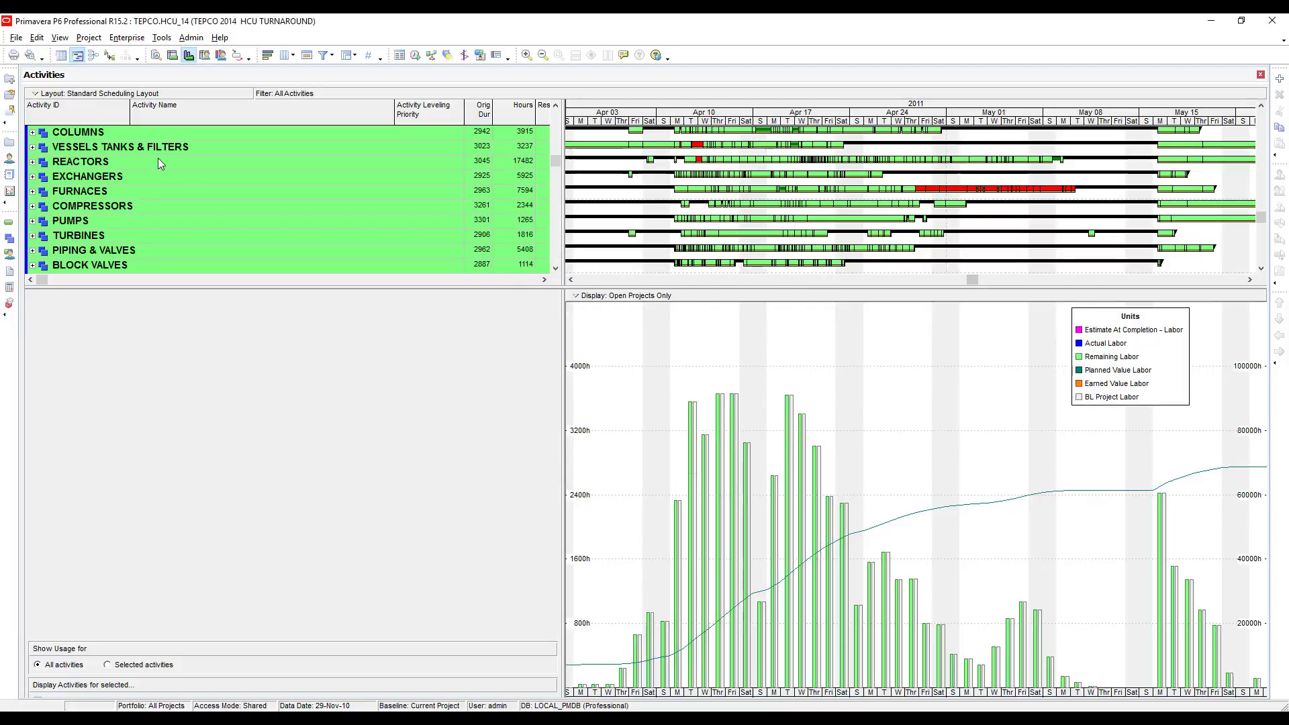
Zoom in to 7:00 and 19:00 shift columns and narrow the days slightly.
{"action": "left_click", "coordinate": [527, 54]}
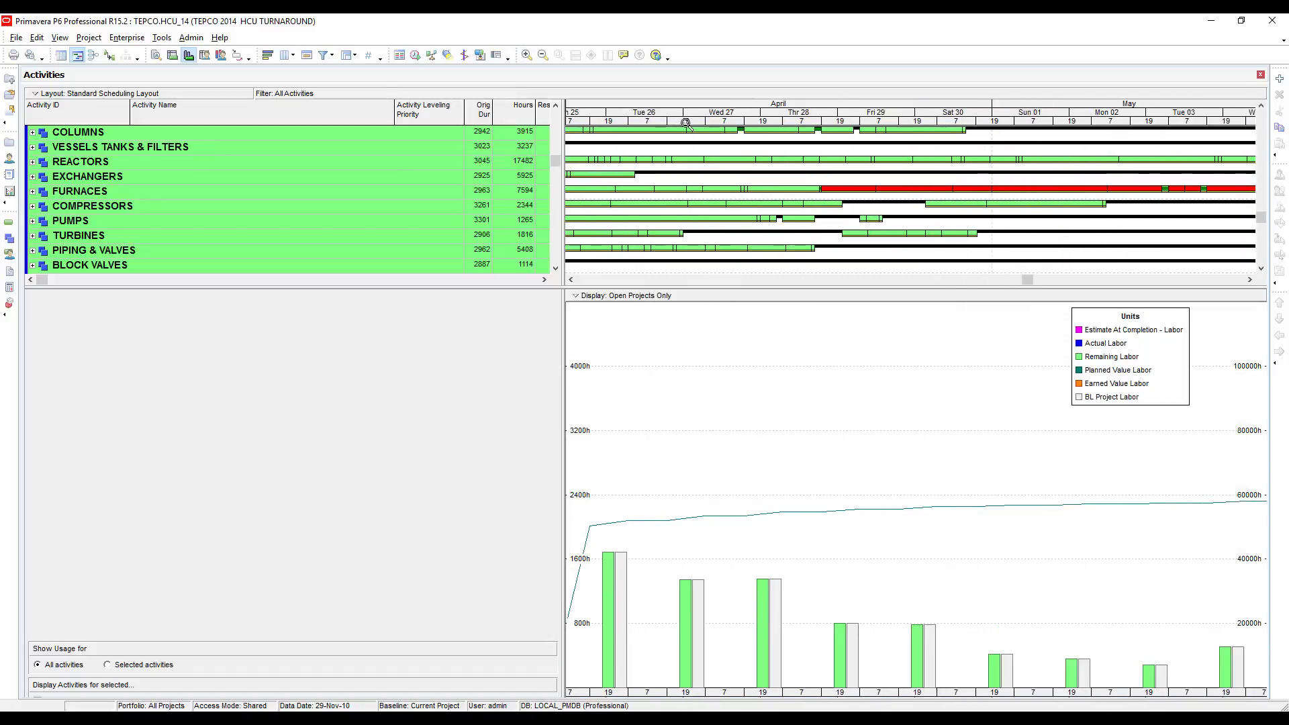
{"action": "left_click_drag", "start_coordinate": [686, 122], "coordinate": [652, 126]}
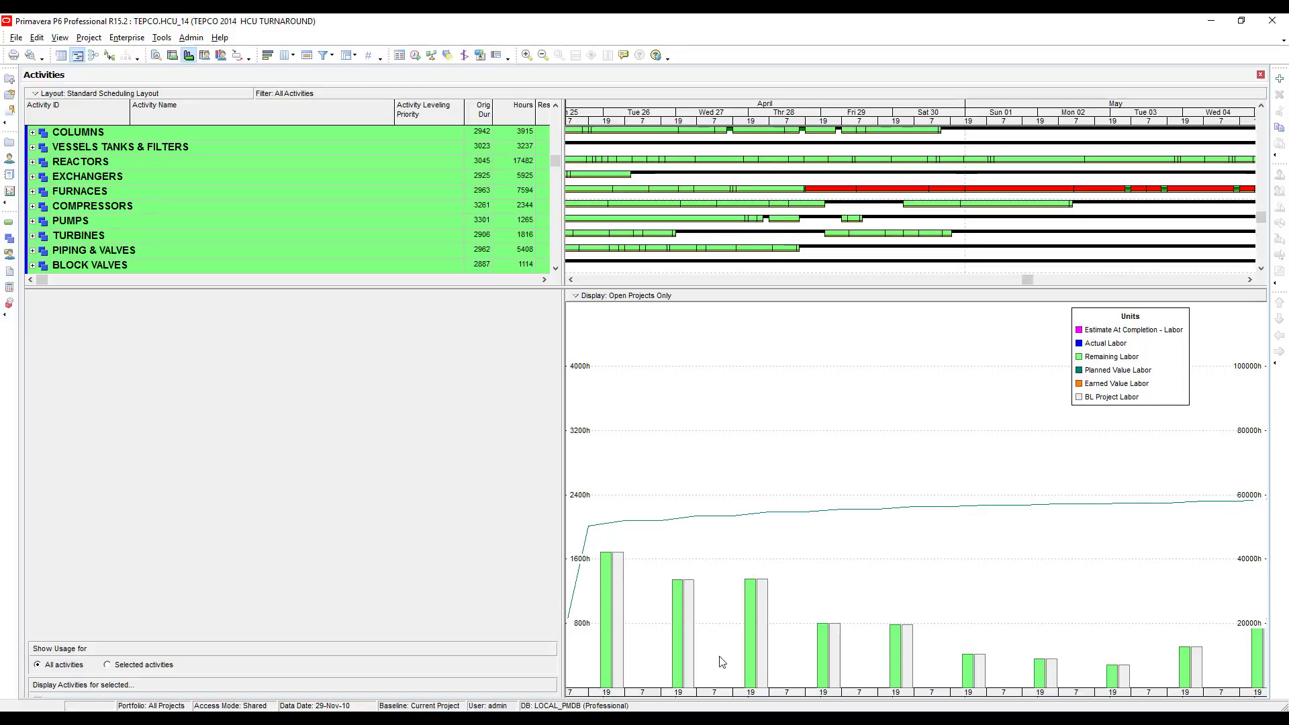
Choose Hour as the Resource Analysis calculation interval in User Preferences.
{"action": "left_click", "coordinate": [37, 38]}
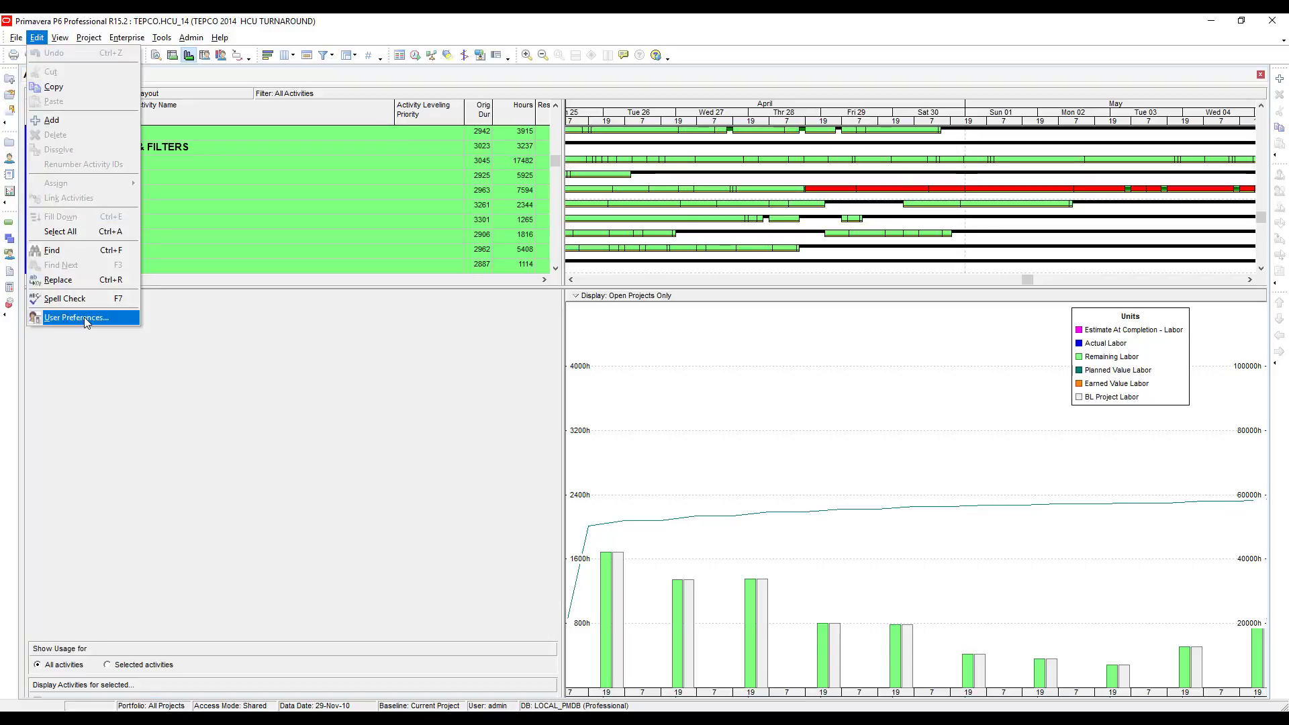
{"action": "left_click", "coordinate": [86, 319]}
{"action": "left_click", "coordinate": [773, 402]}
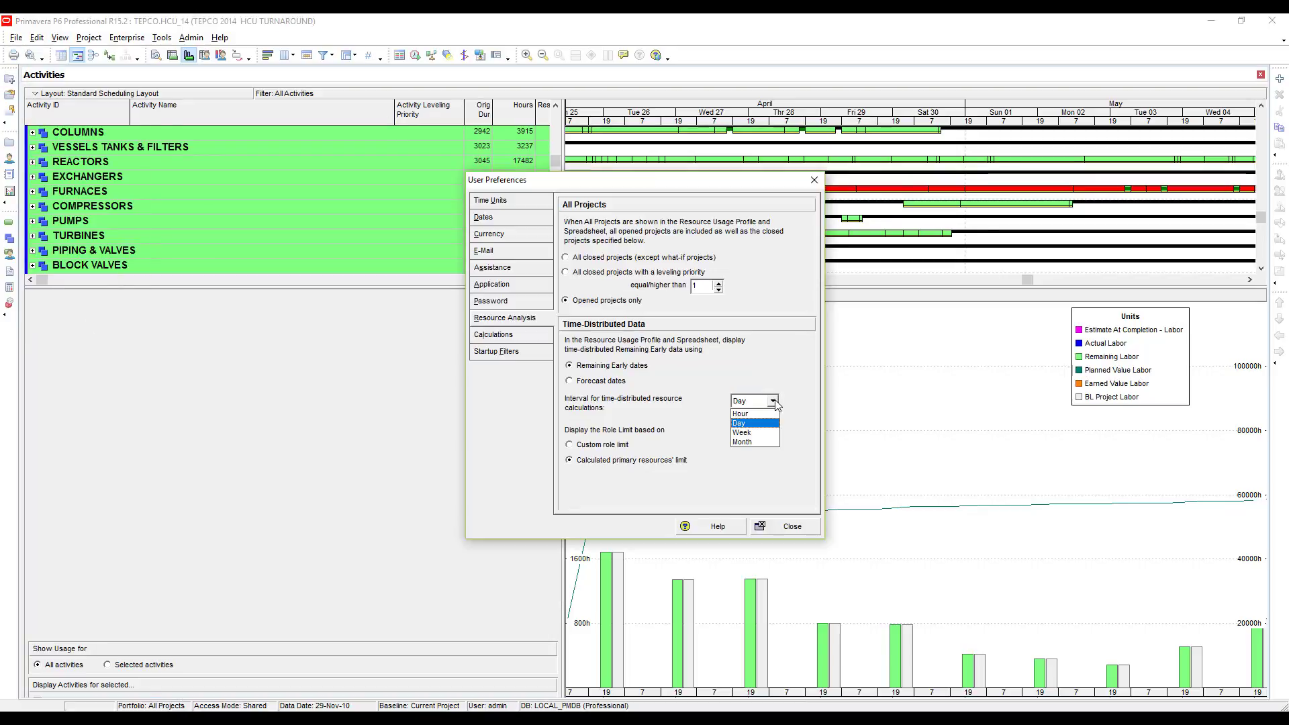
{"action": "left_click", "coordinate": [757, 414]}
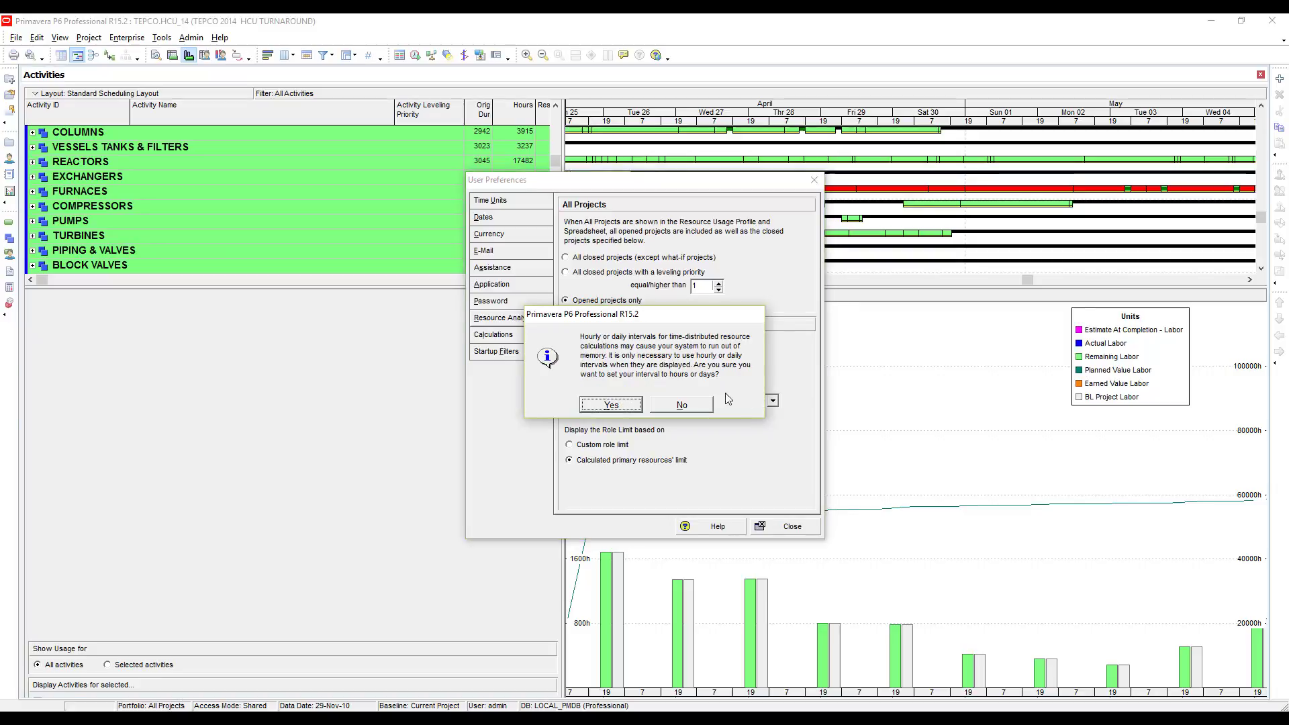
Confirm the hourly interval and pan the shift timescale to Sun 10–Fri 29 April.
{"action": "left_click", "coordinate": [624, 406]}
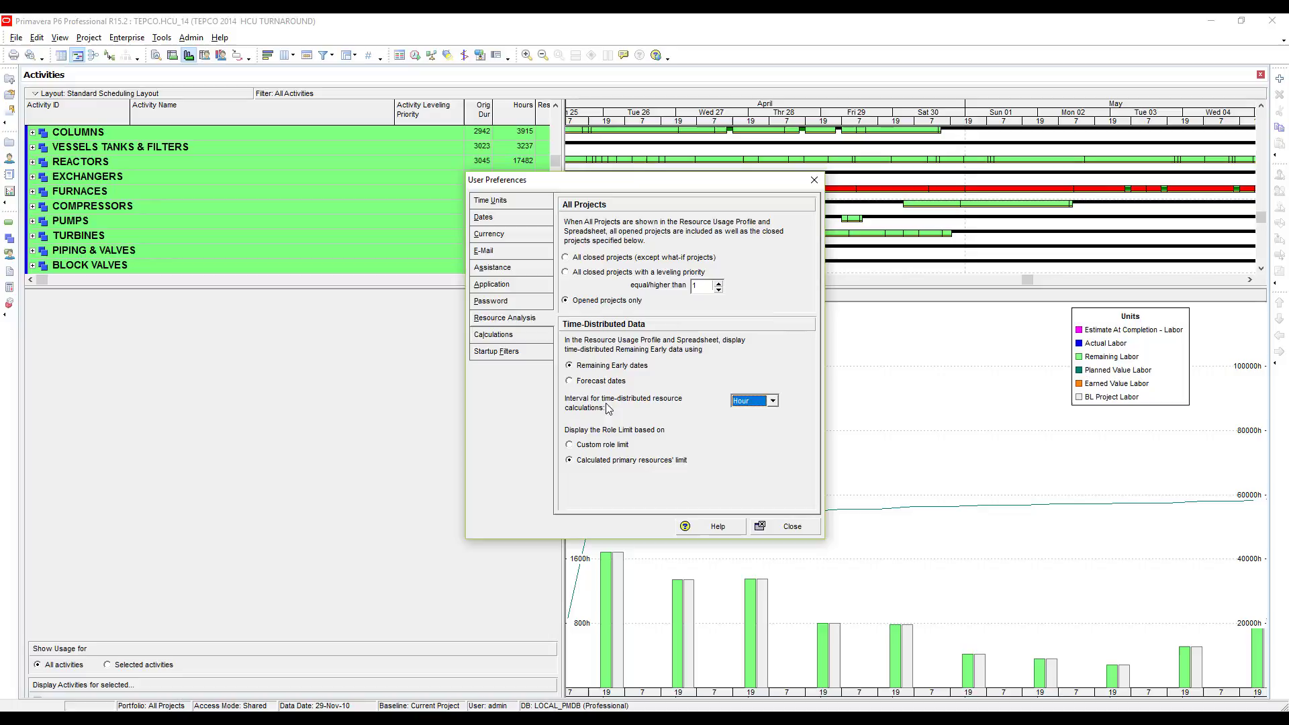
{"action": "left_click", "coordinate": [783, 530]}
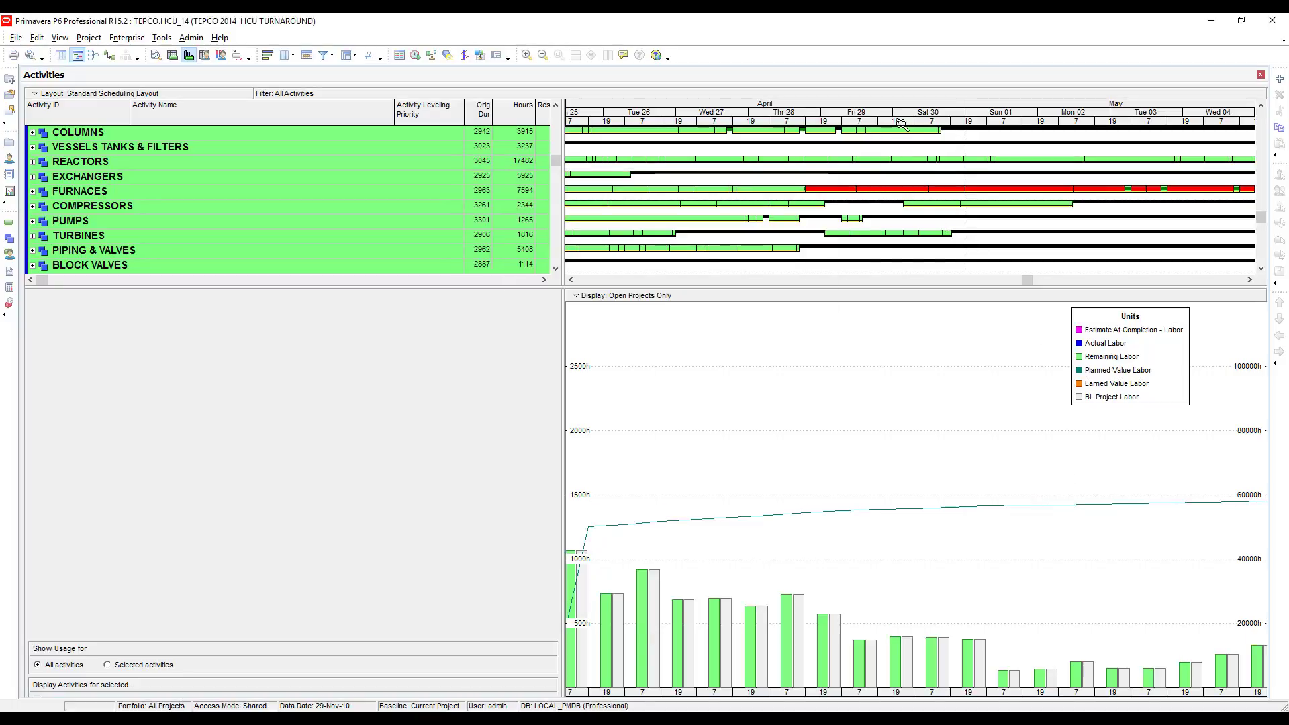
{"action": "mouse_move", "coordinate": [899, 124]}
{"action": "left_mouse_down"}
{"action": "mouse_move", "coordinate": [667, 107]}
{"action": "mouse_move", "coordinate": [881, 113]}
{"action": "left_mouse_up"}
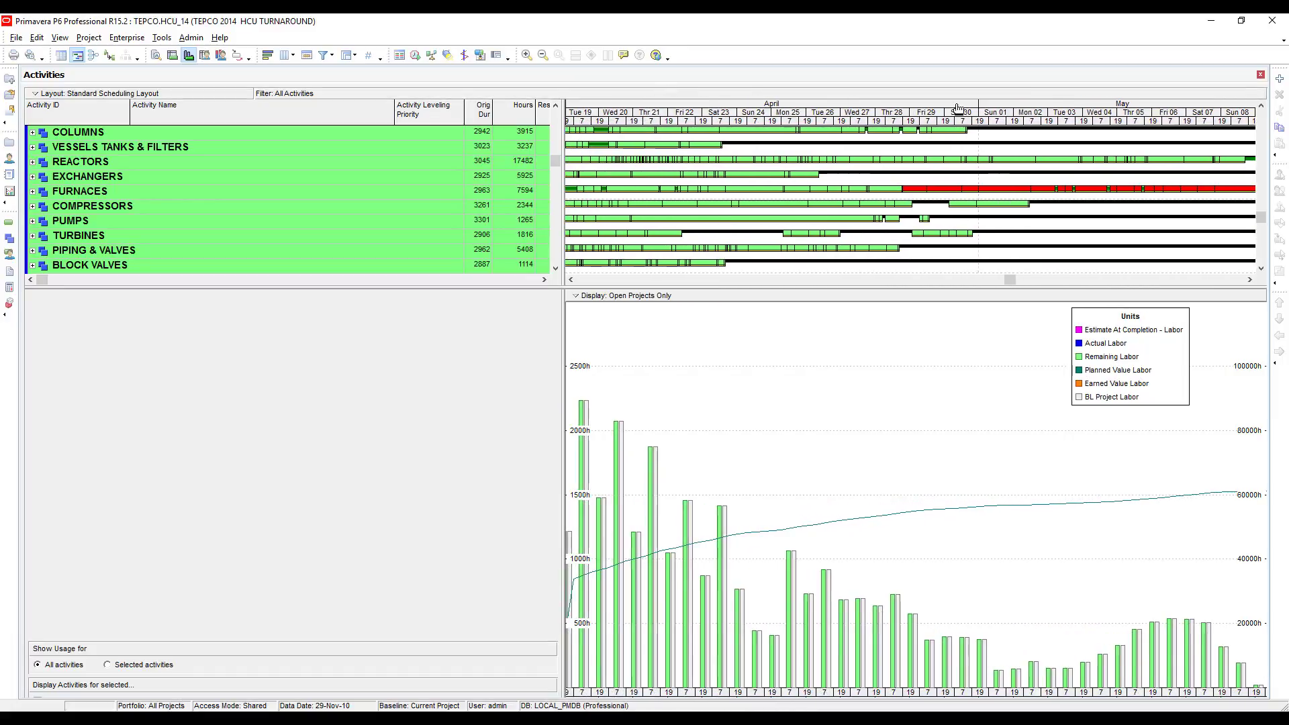
{"action": "left_click_drag", "start_coordinate": [882, 113], "coordinate": [1023, 113]}
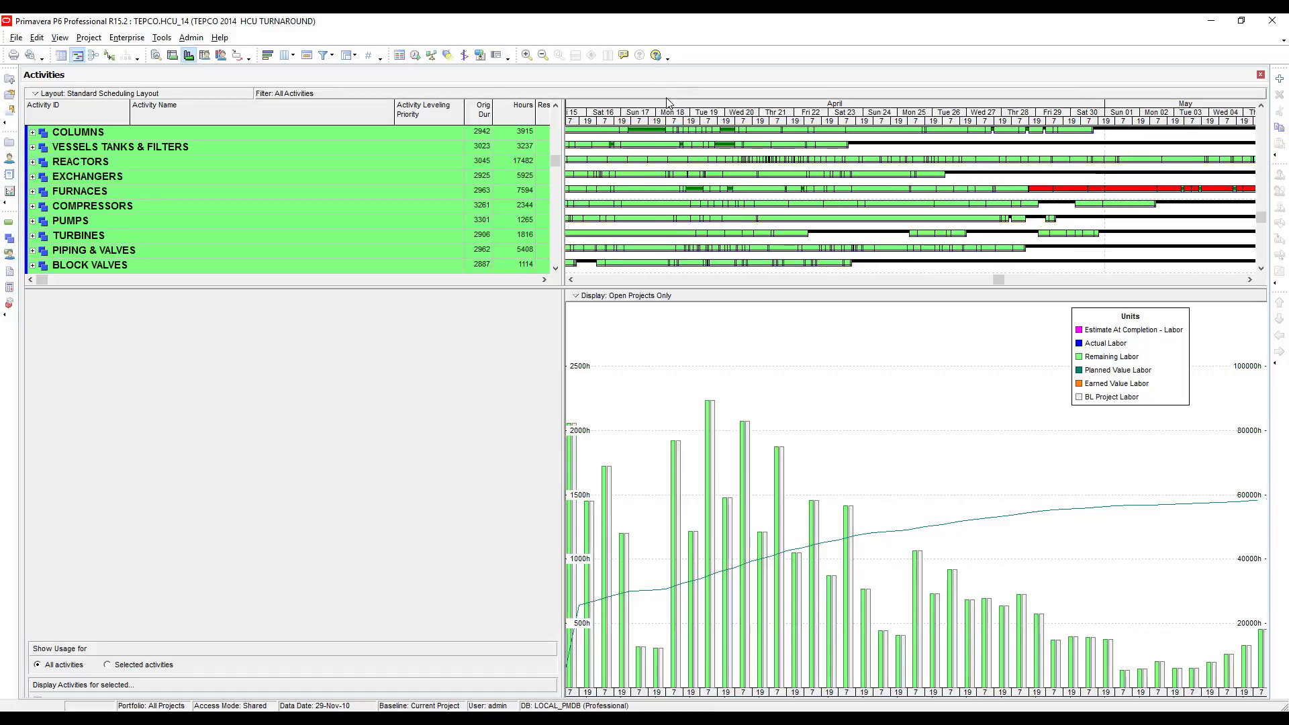
{"action": "left_click_drag", "start_coordinate": [680, 108], "coordinate": [850, 115]}
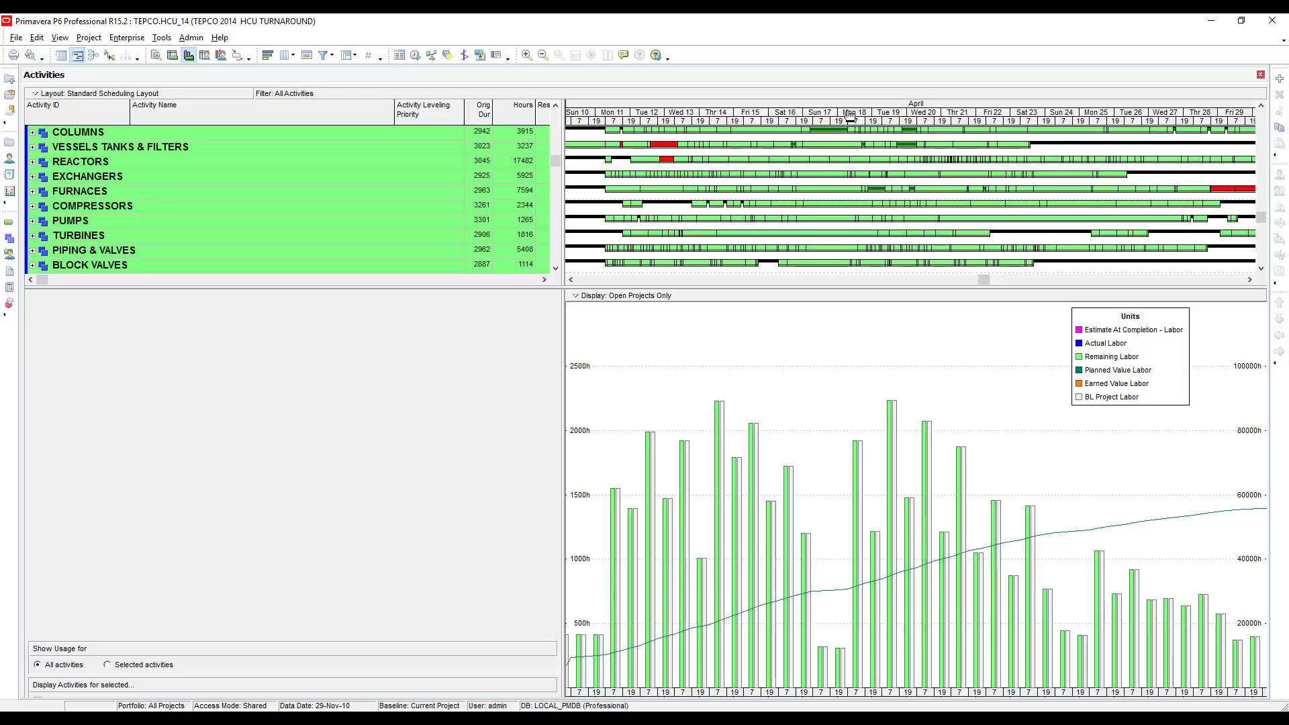
Set the Resource Analysis calculation interval back to Day, accepting the memory warning.
{"action": "left_click", "coordinate": [36, 38]}
{"action": "left_click", "coordinate": [74, 53]}
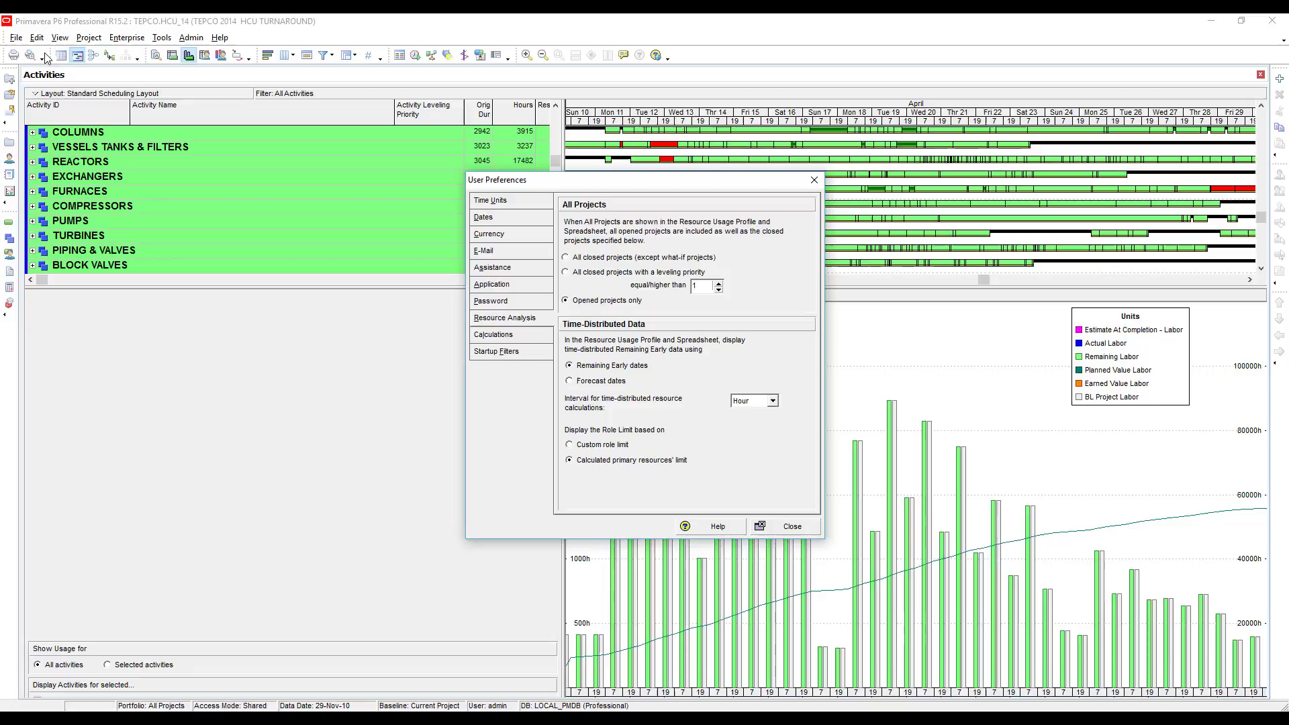
{"action": "left_click", "coordinate": [772, 401]}
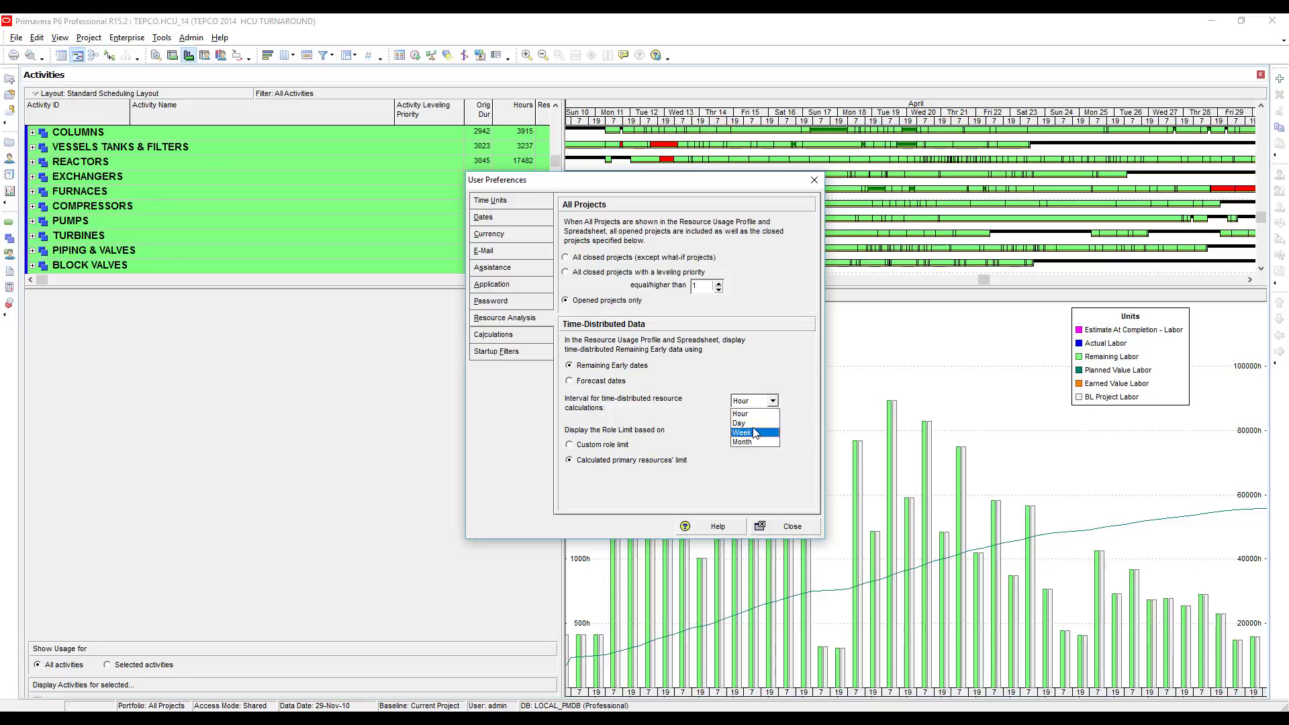
{"action": "left_click", "coordinate": [755, 419]}
{"action": "left_click", "coordinate": [681, 404]}
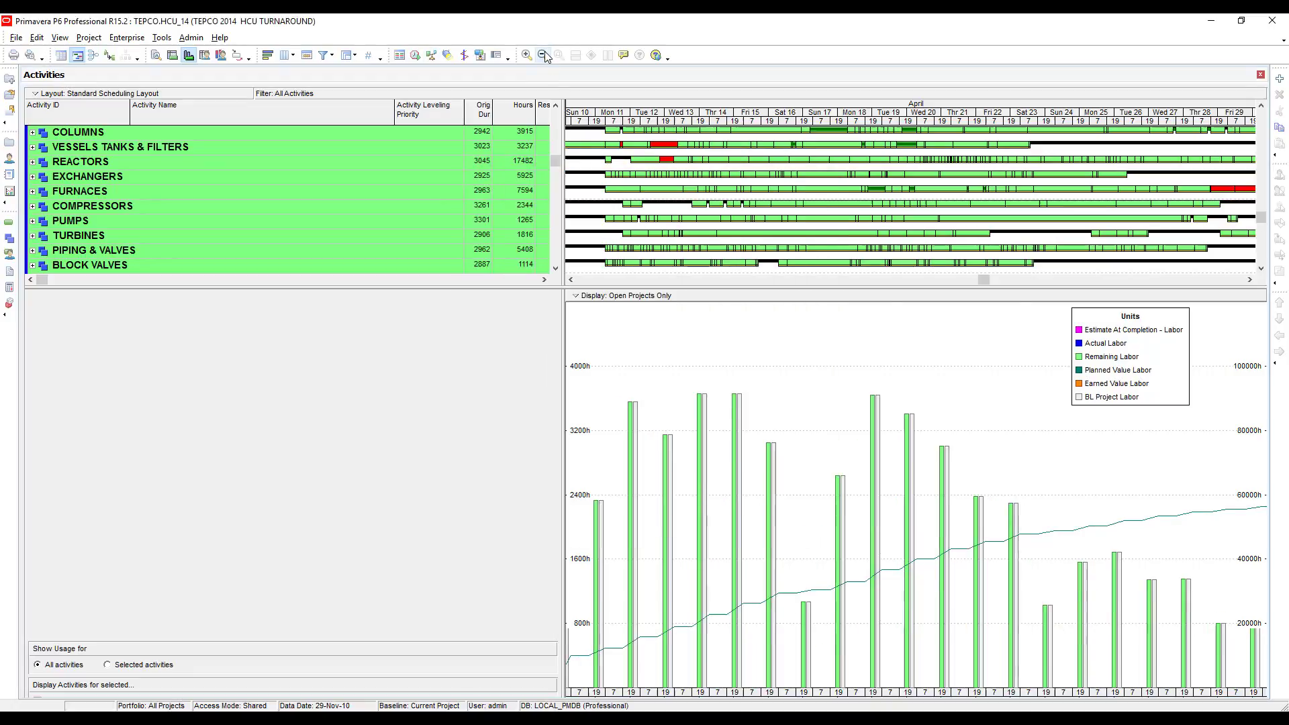
Zoom the timescale out, pan to later dates, then zoom in to hourly columns.
{"action": "left_click", "coordinate": [544, 55]}
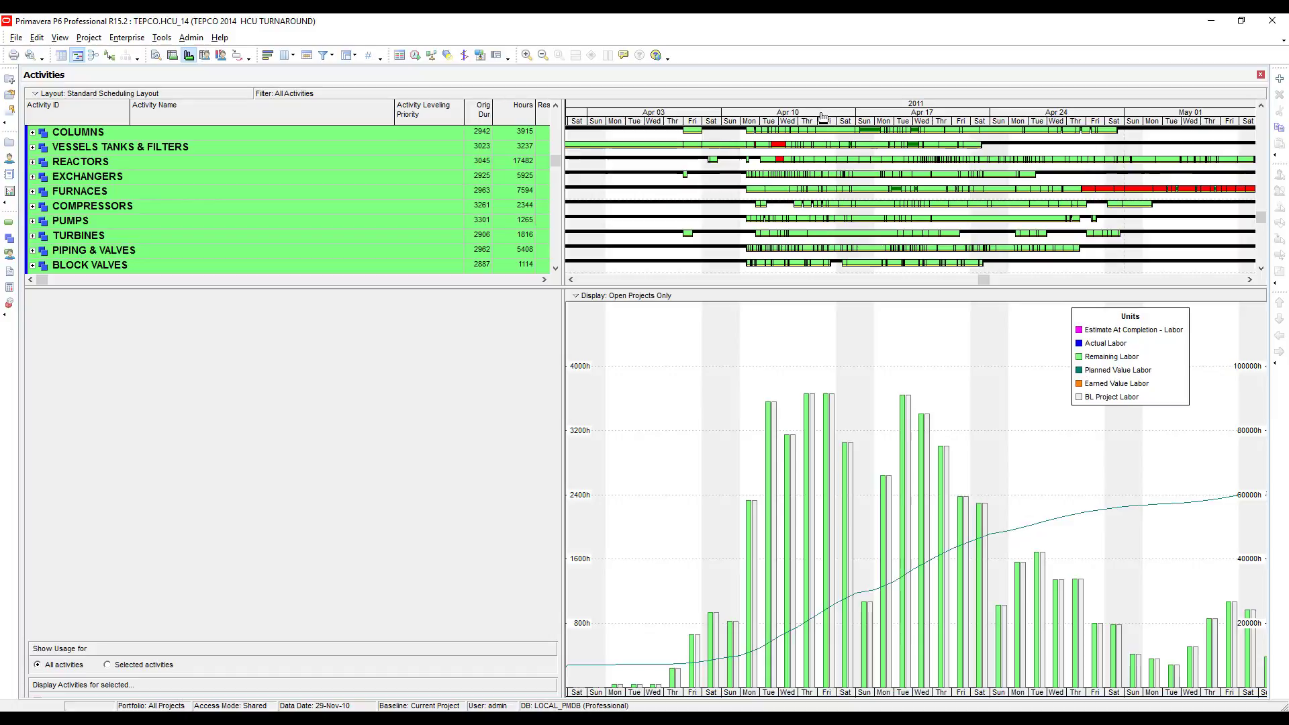
{"action": "left_click_drag", "start_coordinate": [807, 111], "coordinate": [711, 111]}
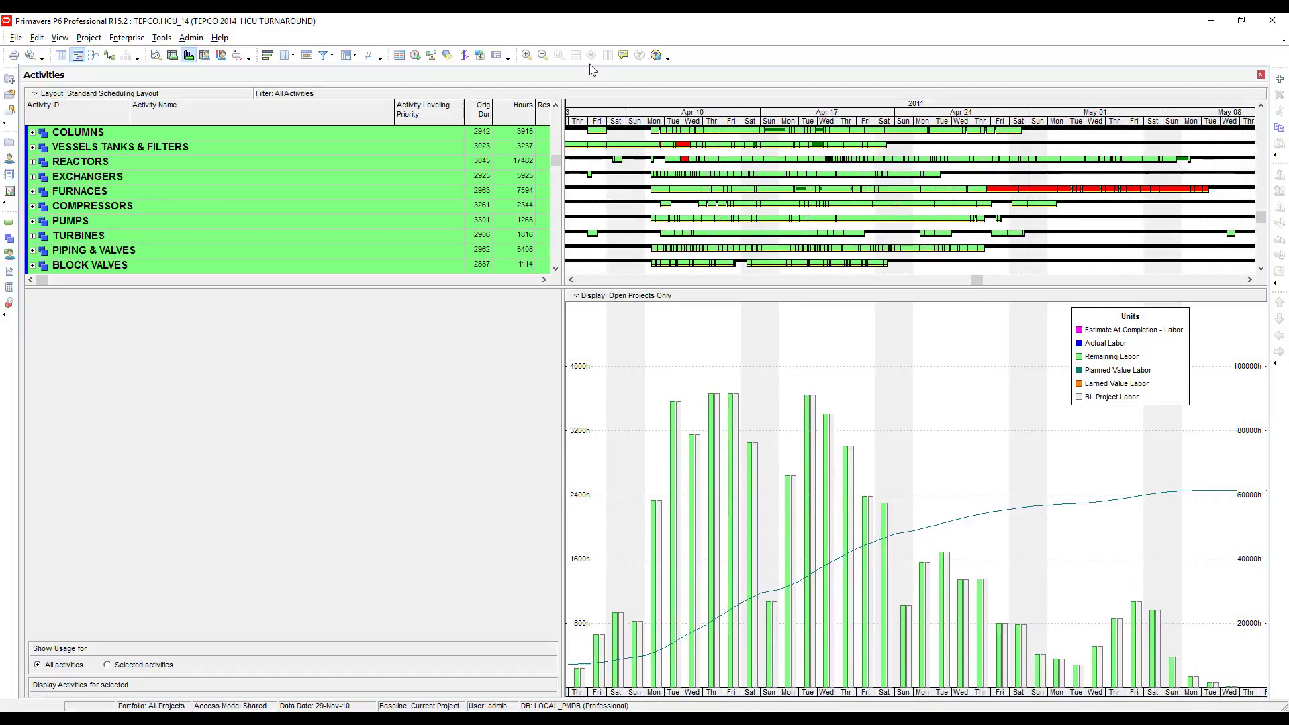
{"action": "left_click", "coordinate": [526, 55]}
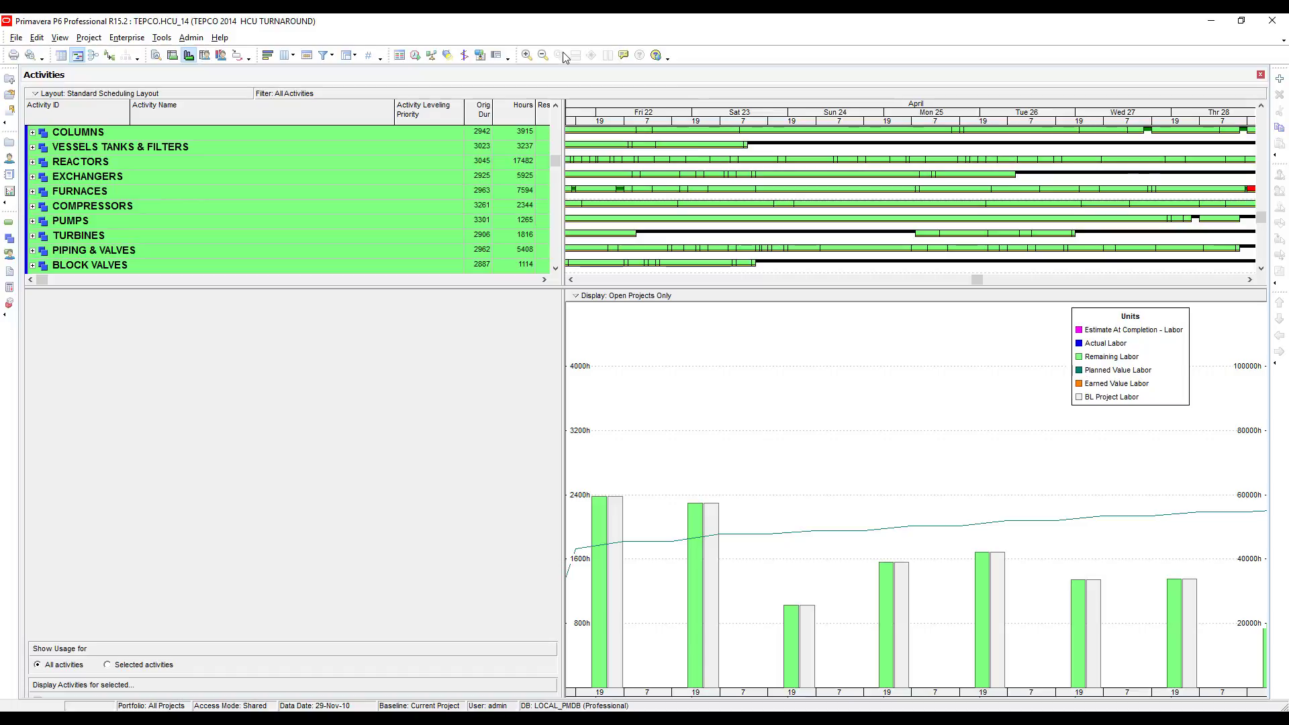
{"action": "left_click", "coordinate": [528, 59]}
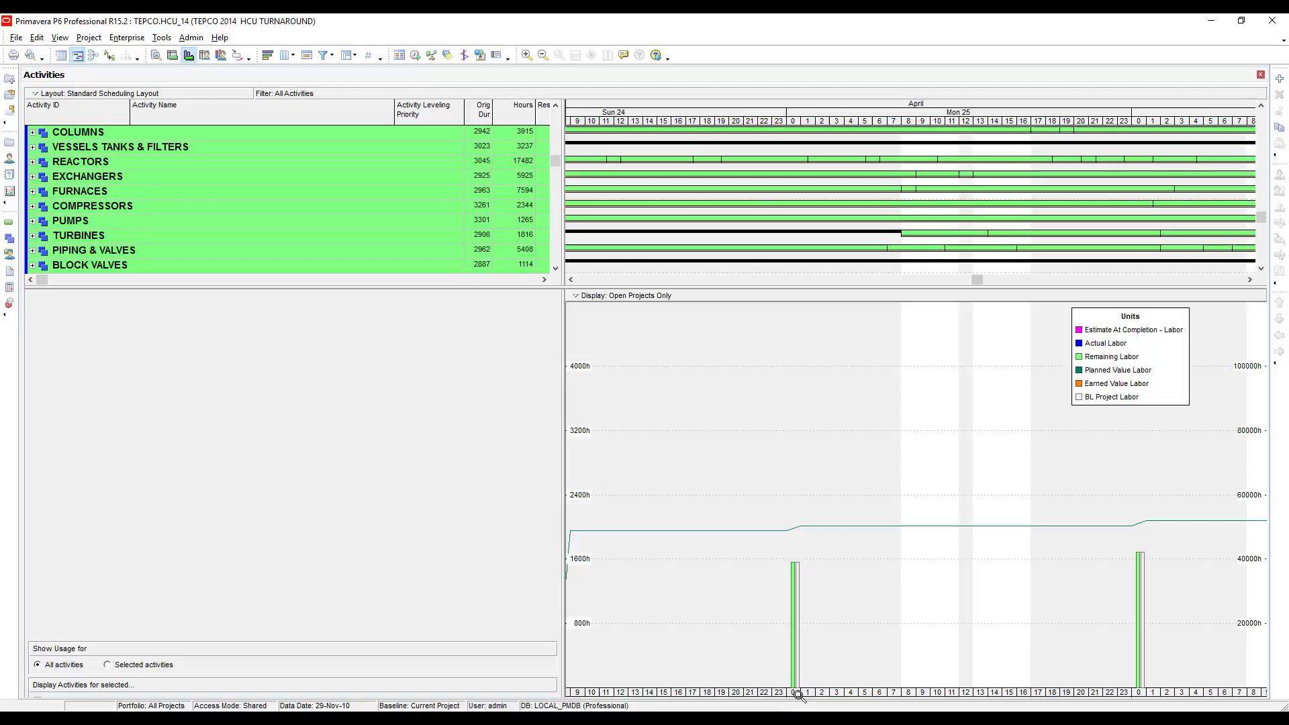
Switch the calculation interval back to Hour, accepting the warning, and adjust the hour-column zoom.
{"action": "left_click", "coordinate": [37, 38]}
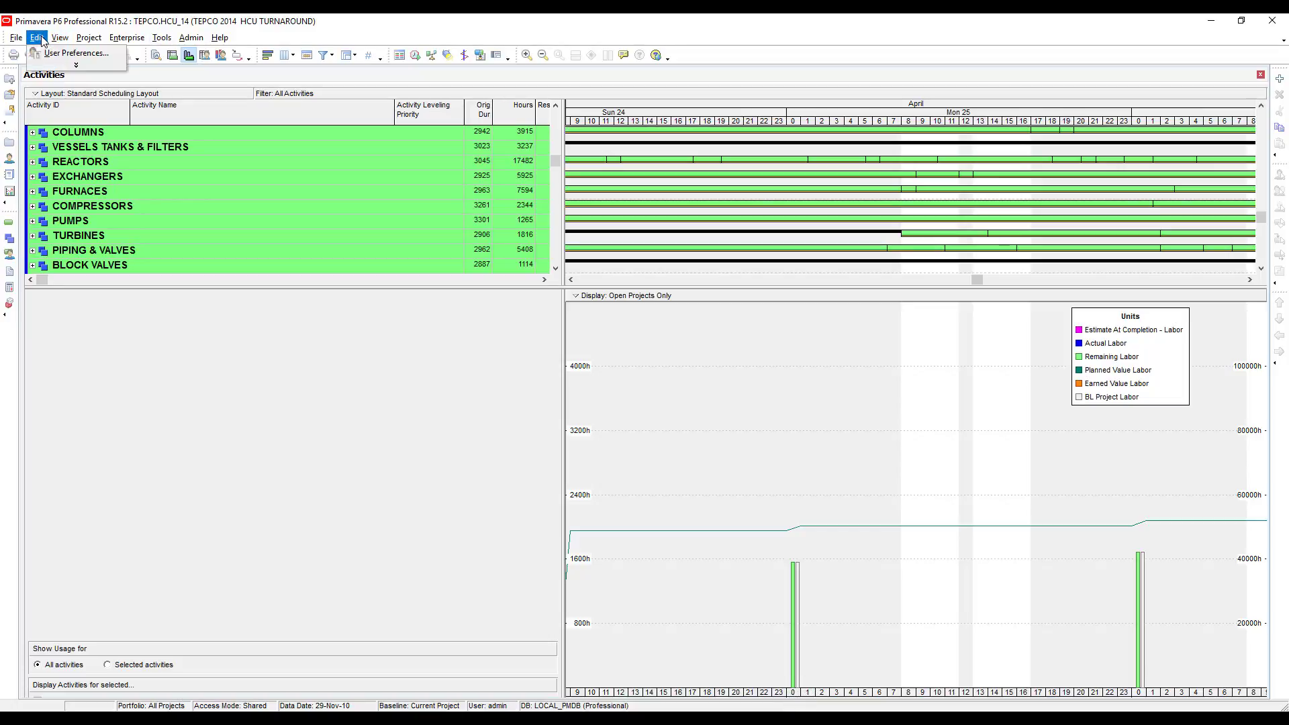
{"action": "left_click", "coordinate": [57, 216]}
{"action": "left_click", "coordinate": [761, 401]}
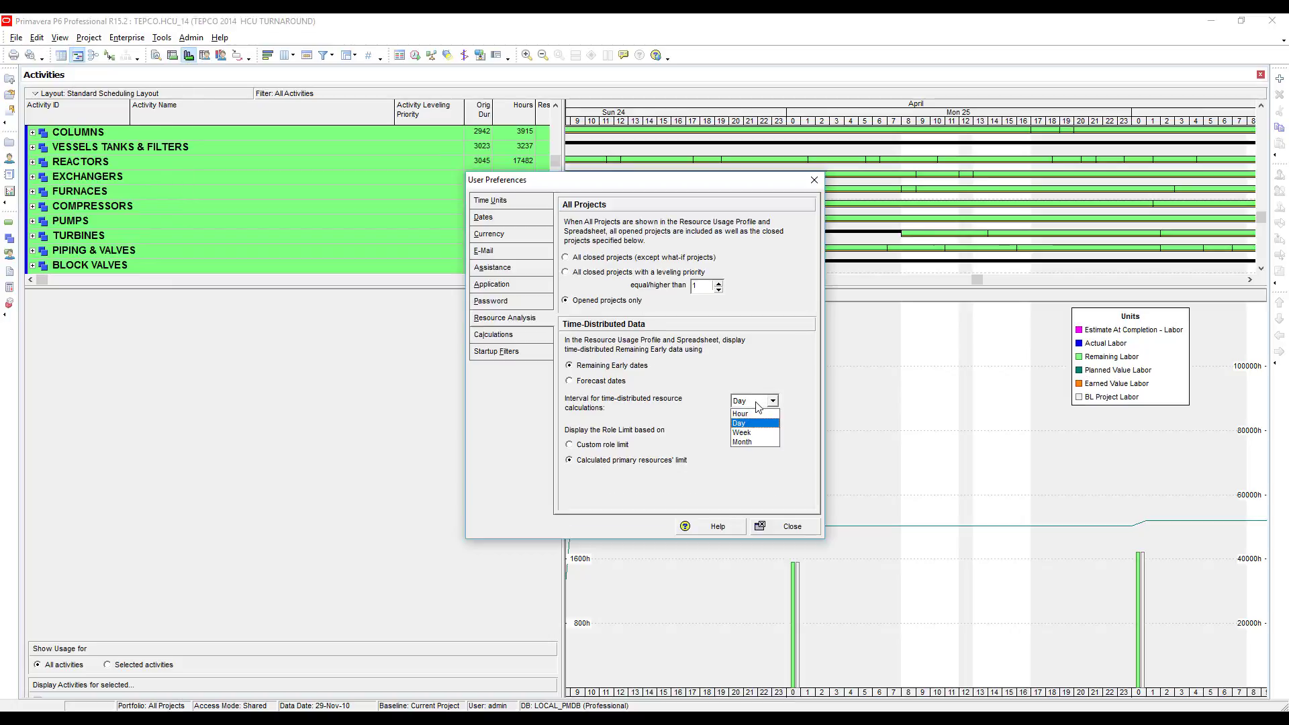
{"action": "left_click", "coordinate": [750, 430]}
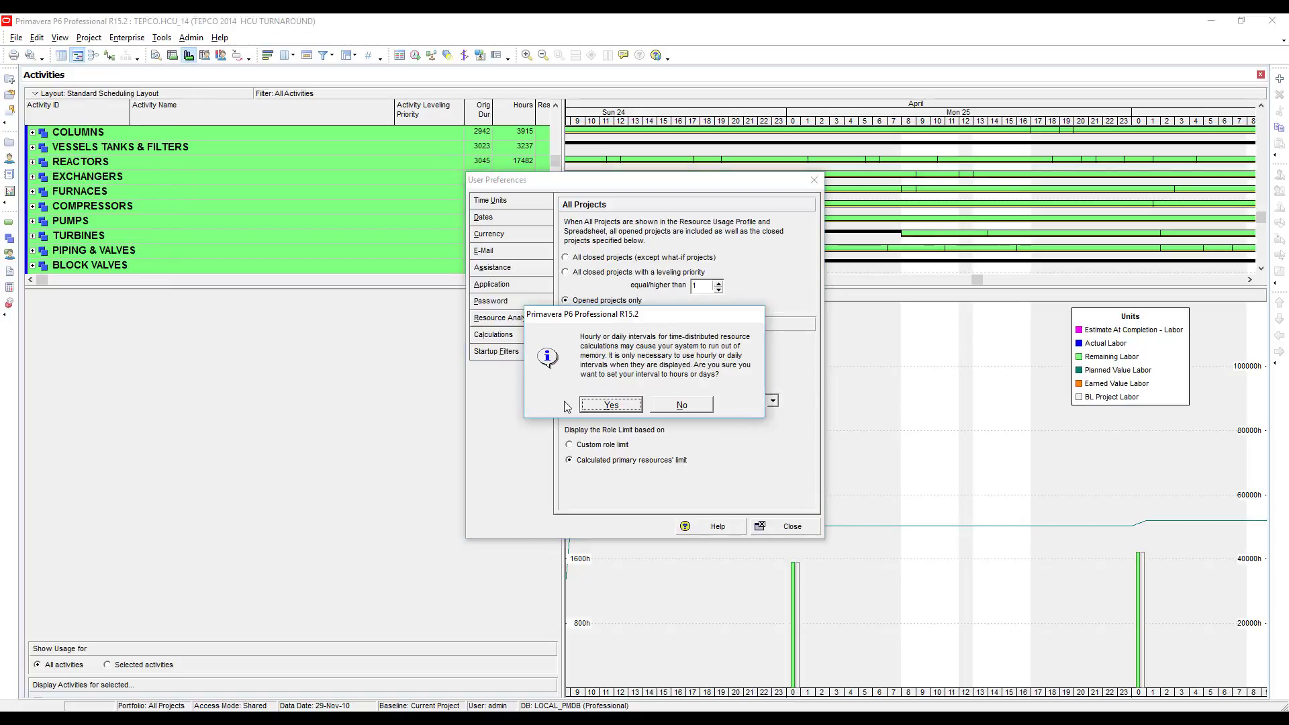
{"action": "left_click", "coordinate": [606, 408]}
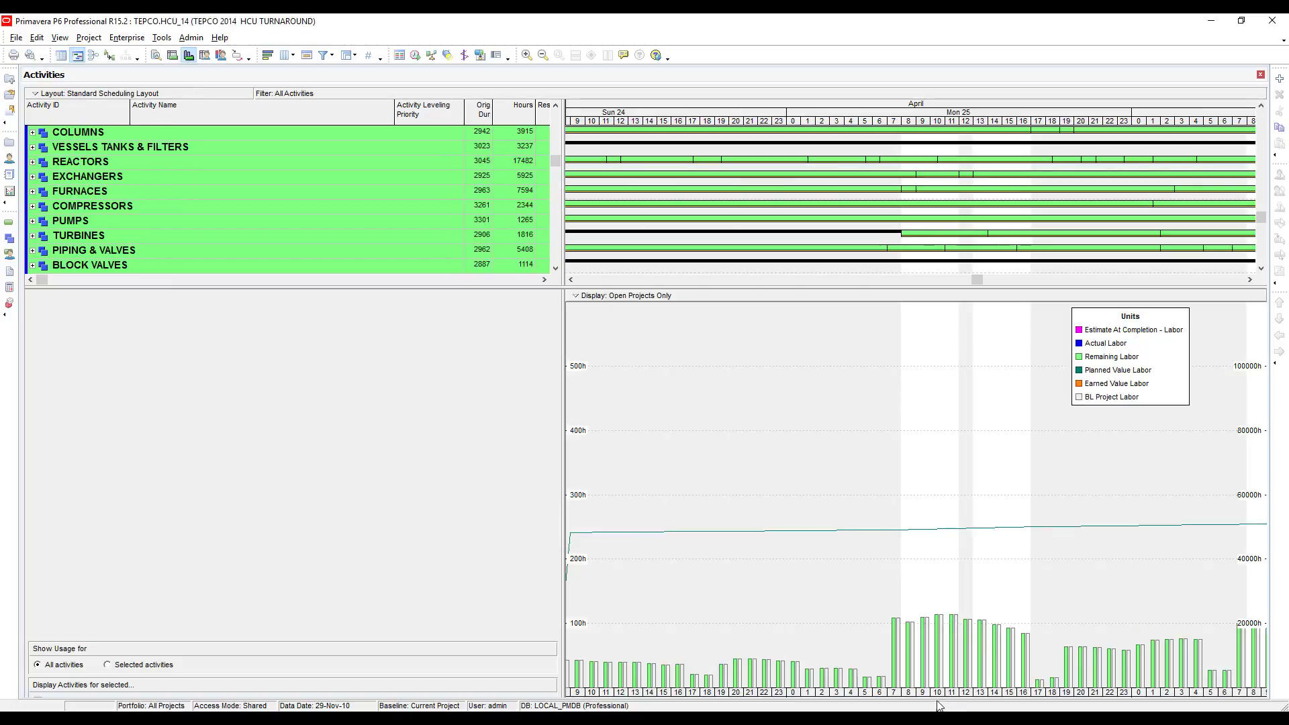
{"action": "left_click_drag", "start_coordinate": [934, 698], "coordinate": [996, 703]}
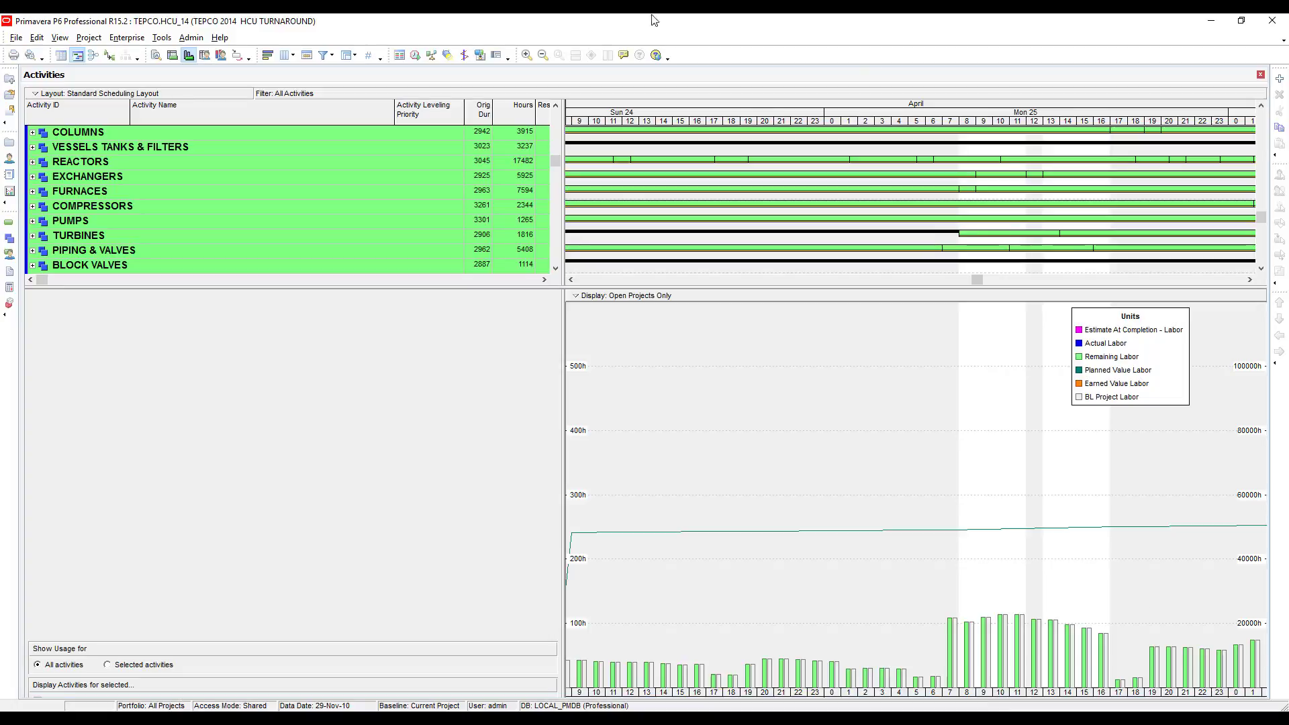
{"action": "left_click", "coordinate": [545, 58]}
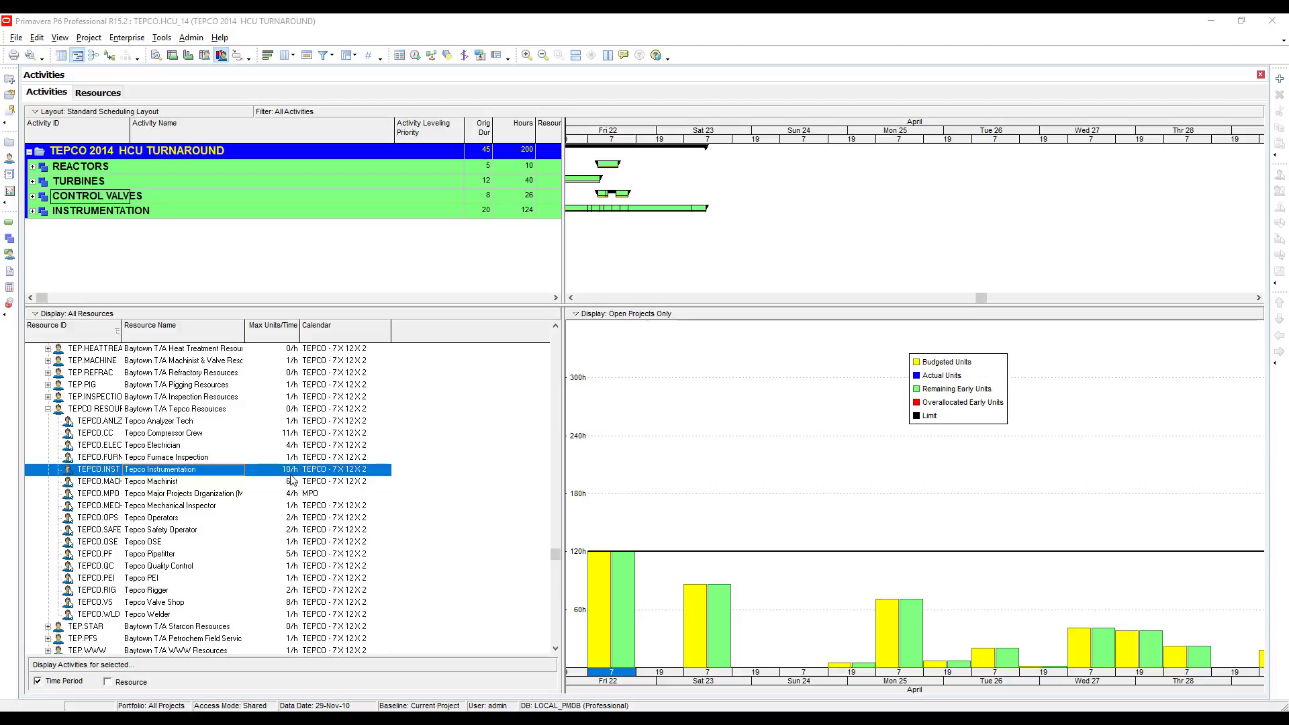
Select the TEPCO.INST resource row, checking its 10/h maximum units.
{"action": "left_click", "coordinate": [272, 472]}
{"action": "left_click", "coordinate": [233, 473]}
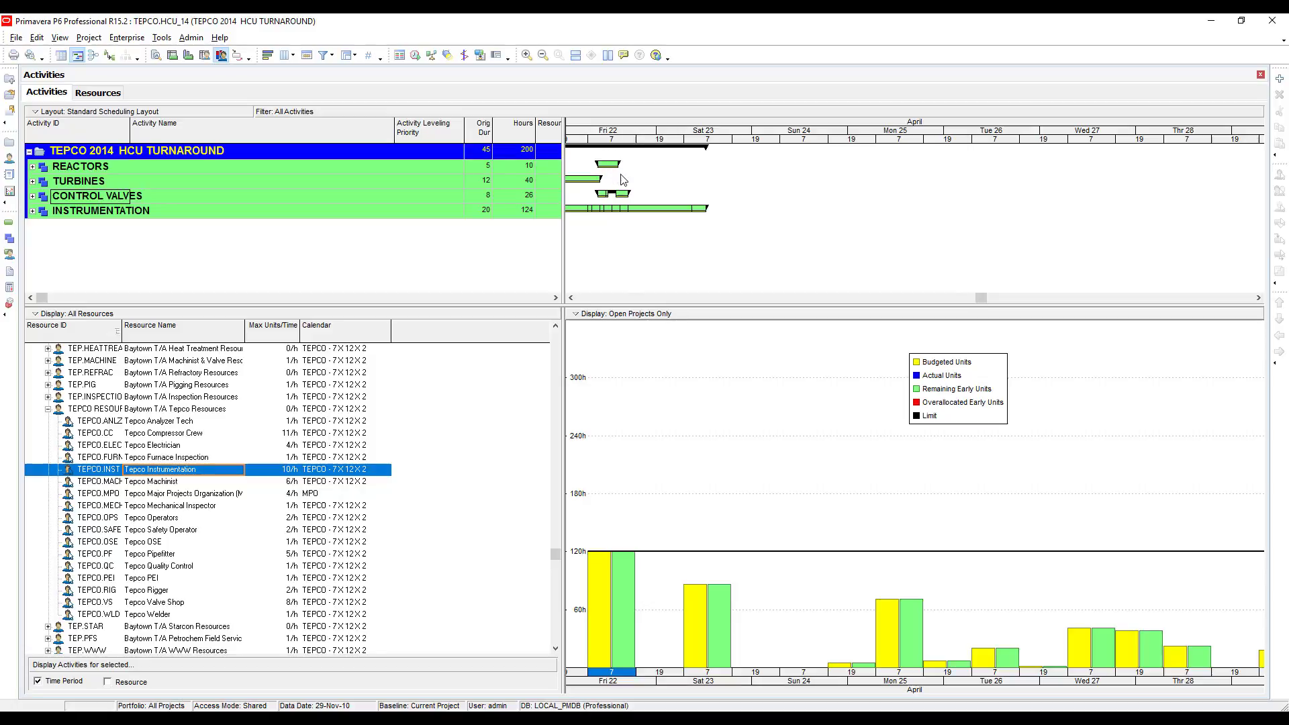
Zoom to hours around Fri 22, then return to 12-hour shift columns starting at Fri 22.
{"action": "left_click", "coordinate": [526, 55]}
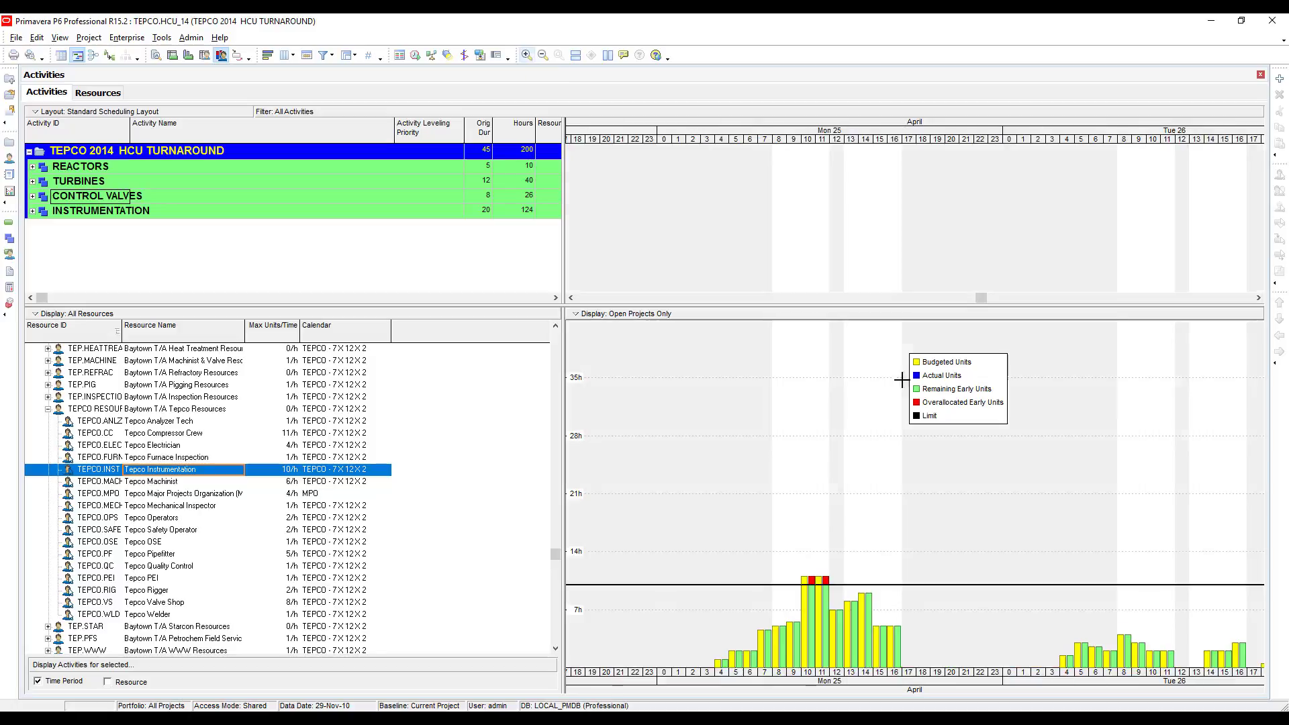
{"action": "left_click_drag", "start_coordinate": [852, 133], "coordinate": [1053, 149]}
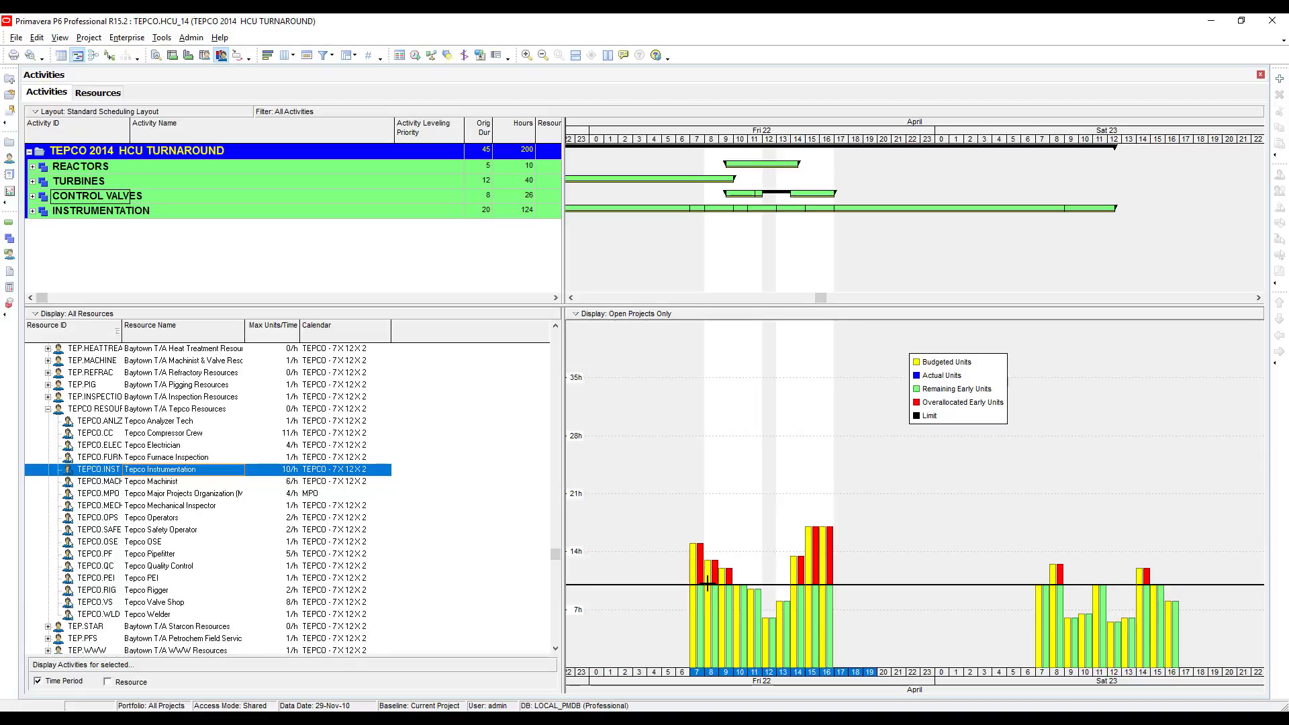
{"action": "scroll", "coordinate": [712, 584], "scroll_direction": "down", "scroll_amount": 1}
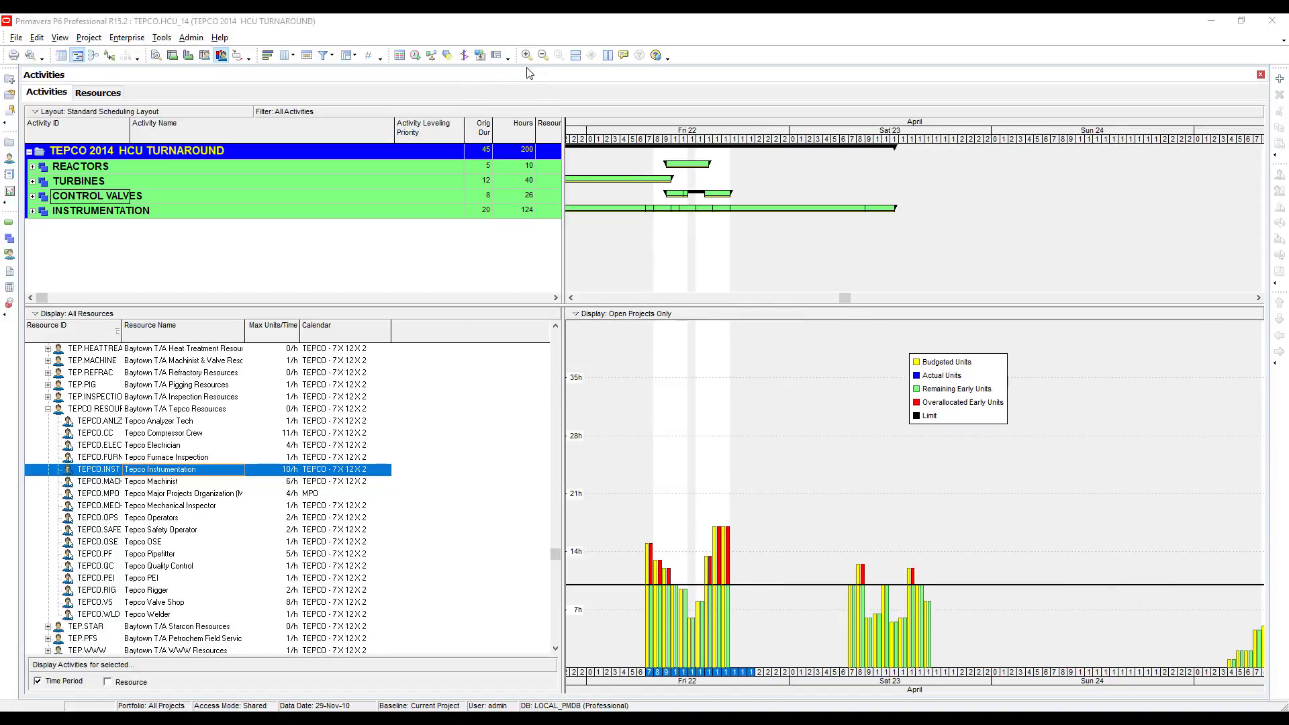
{"action": "left_click", "coordinate": [543, 55]}
{"action": "left_click_drag", "start_coordinate": [819, 133], "coordinate": [559, 132]}
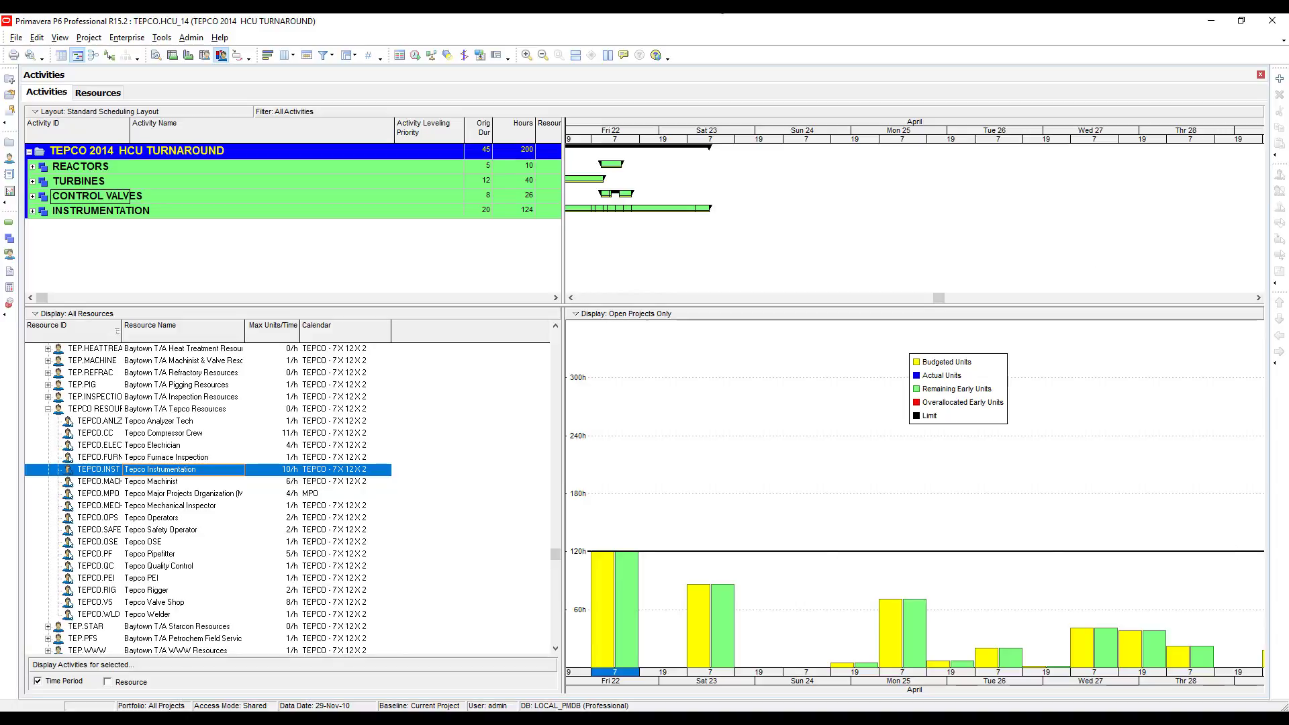
Stretch the histogram timescale to hourly columns, then compress it to show Fri 22 through Mon 25.
{"action": "left_click_drag", "start_coordinate": [610, 130], "coordinate": [1221, 149]}
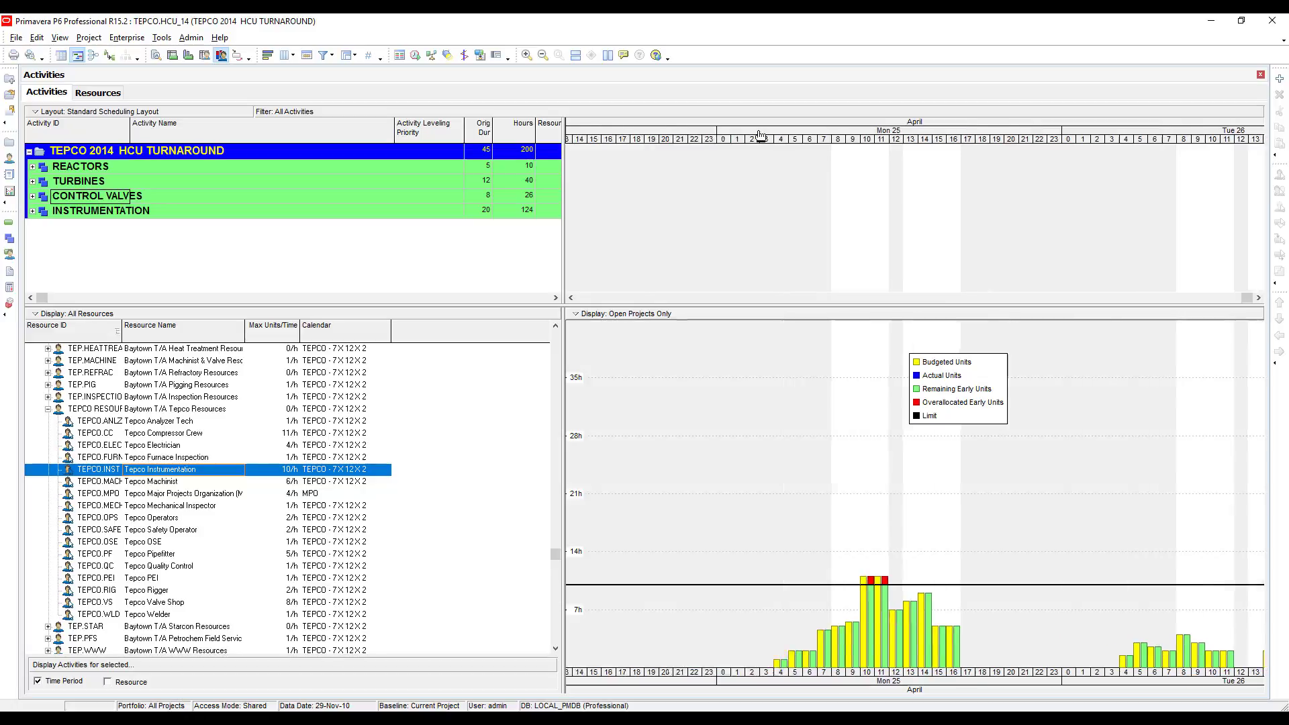
{"action": "left_click_drag", "start_coordinate": [631, 126], "coordinate": [961, 141]}
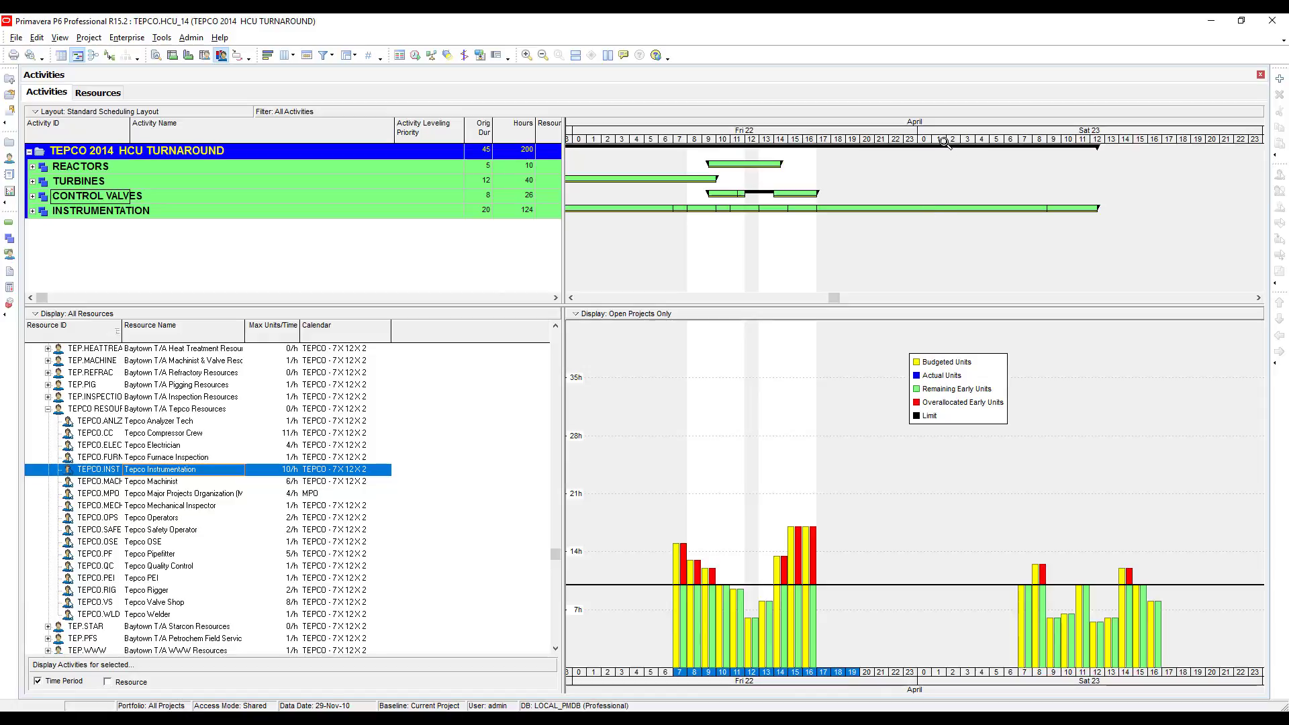
{"action": "left_click_drag", "start_coordinate": [946, 145], "coordinate": [743, 141]}
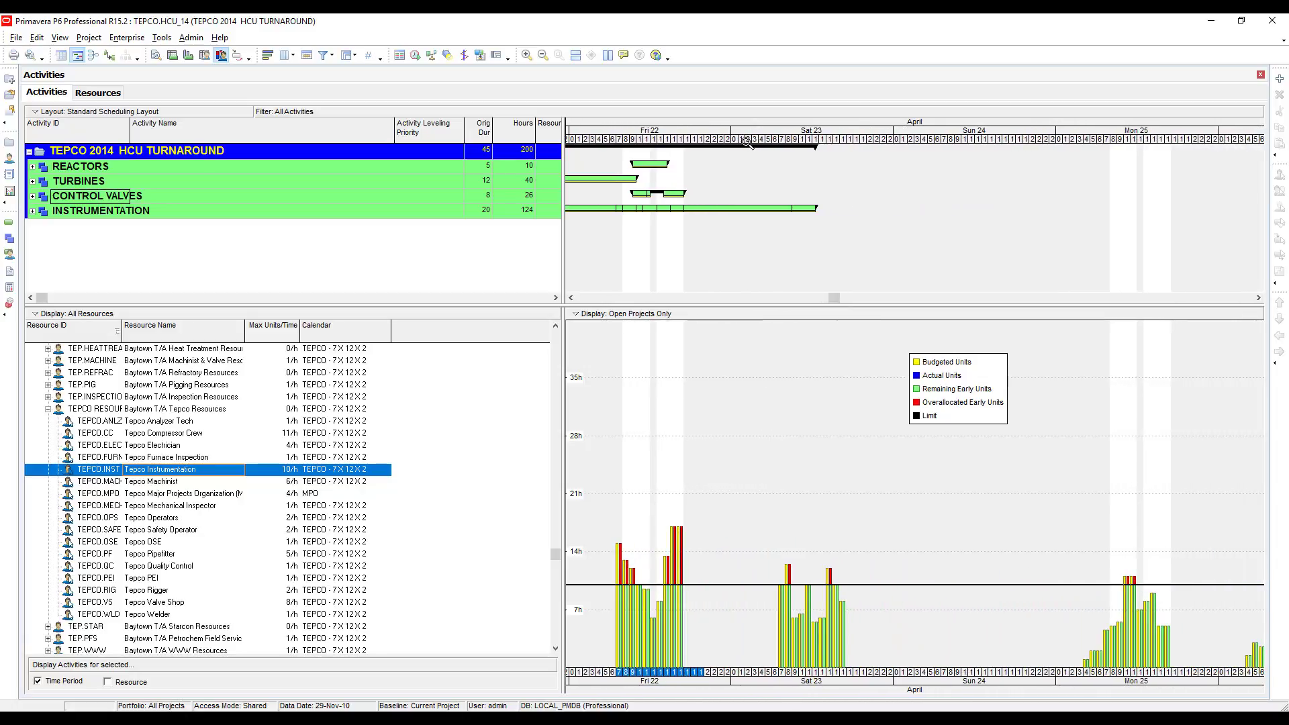